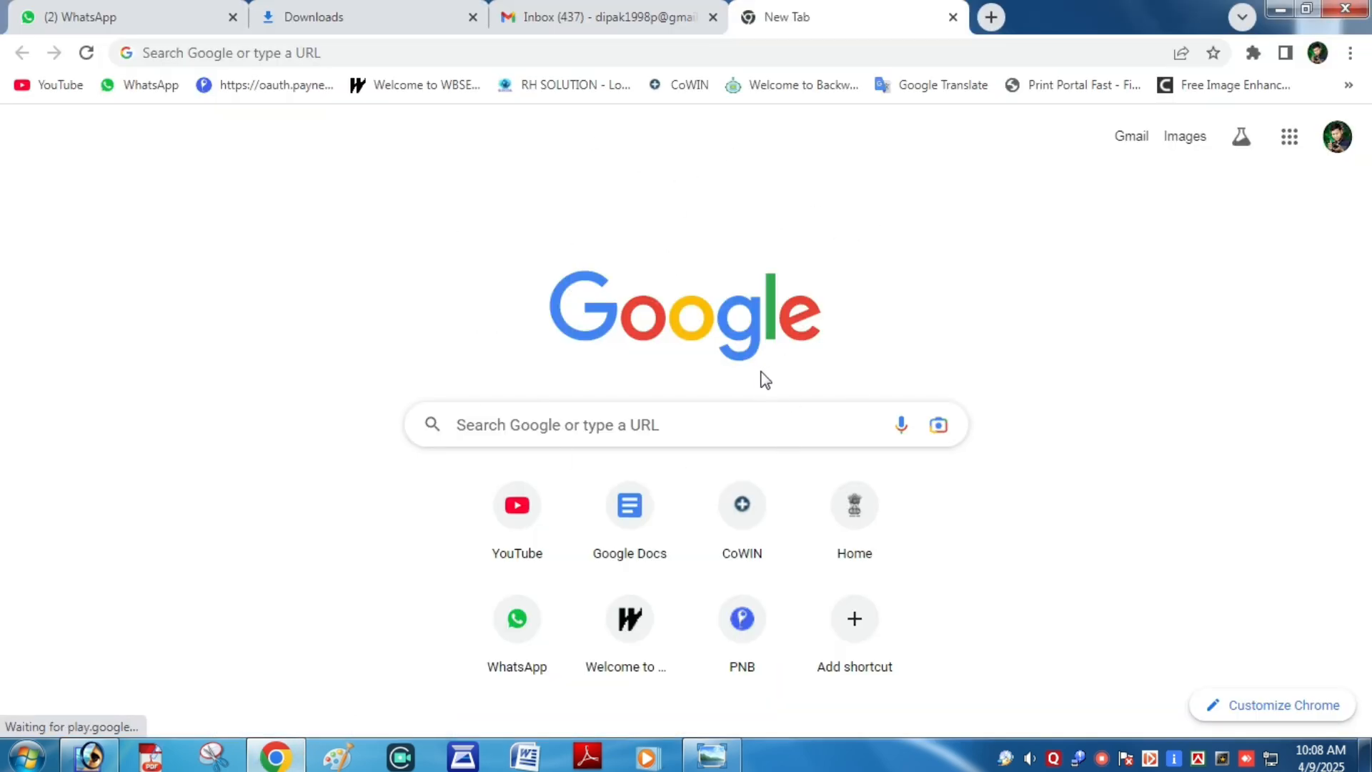
Step: Search Google for 'citizen corner' to find the wbpms.in Citizen Corner page
{"action": "left_click", "coordinate": [554, 423]}
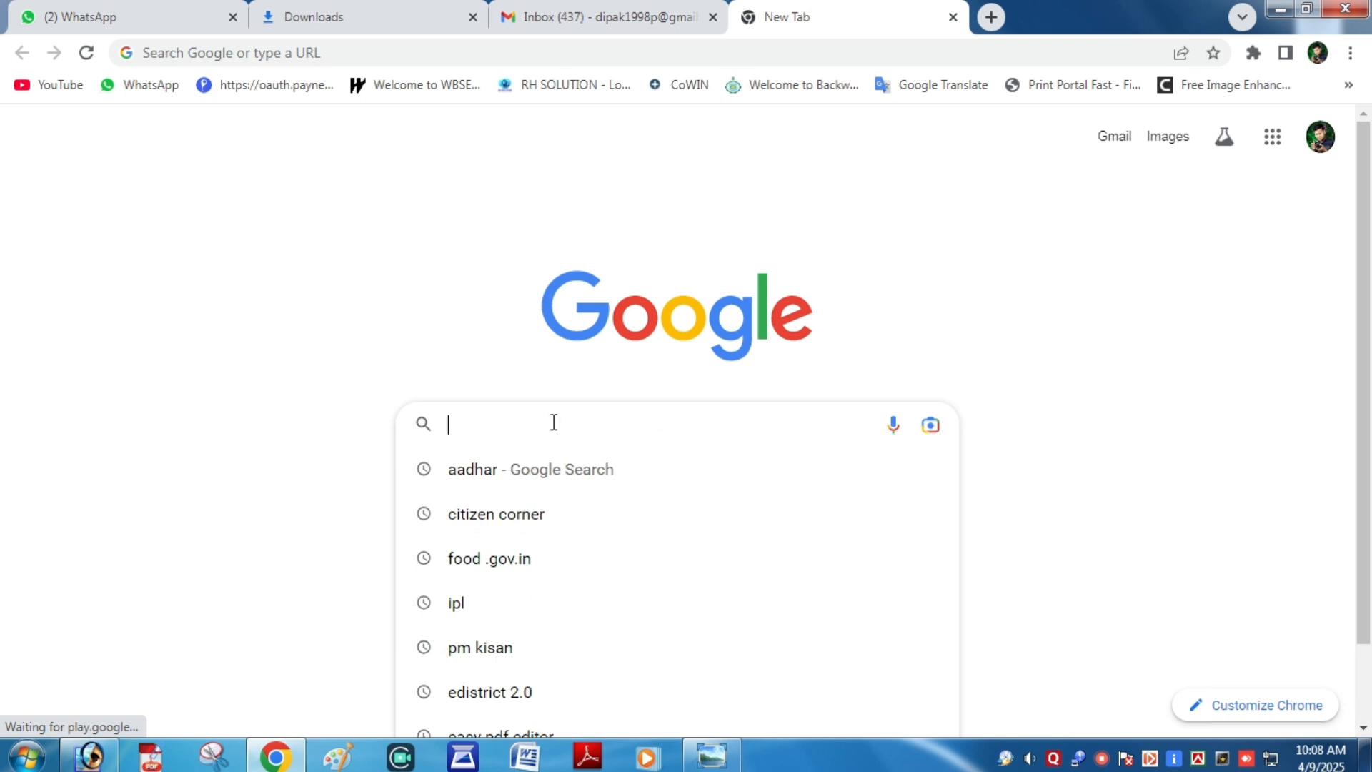
{"action": "type", "text": "citi"}
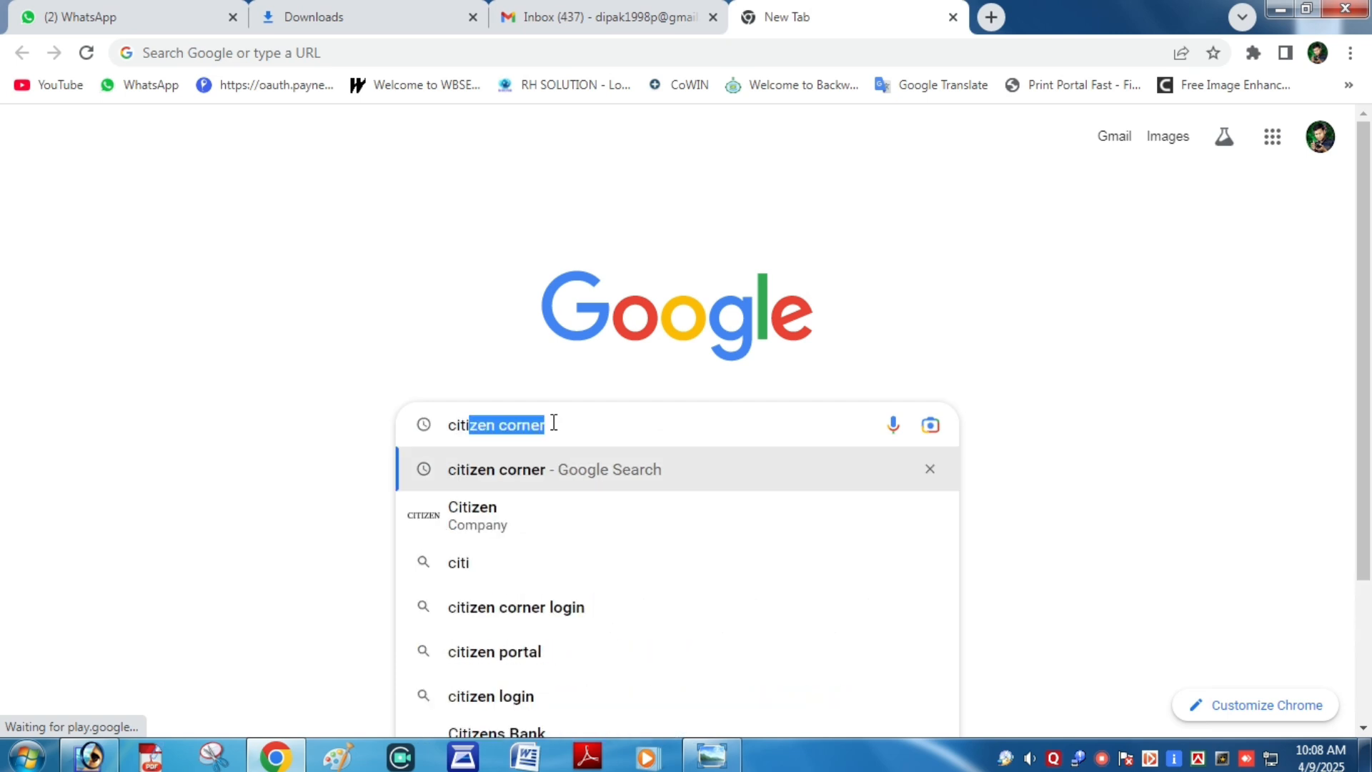
{"action": "type", "text": "zen"}
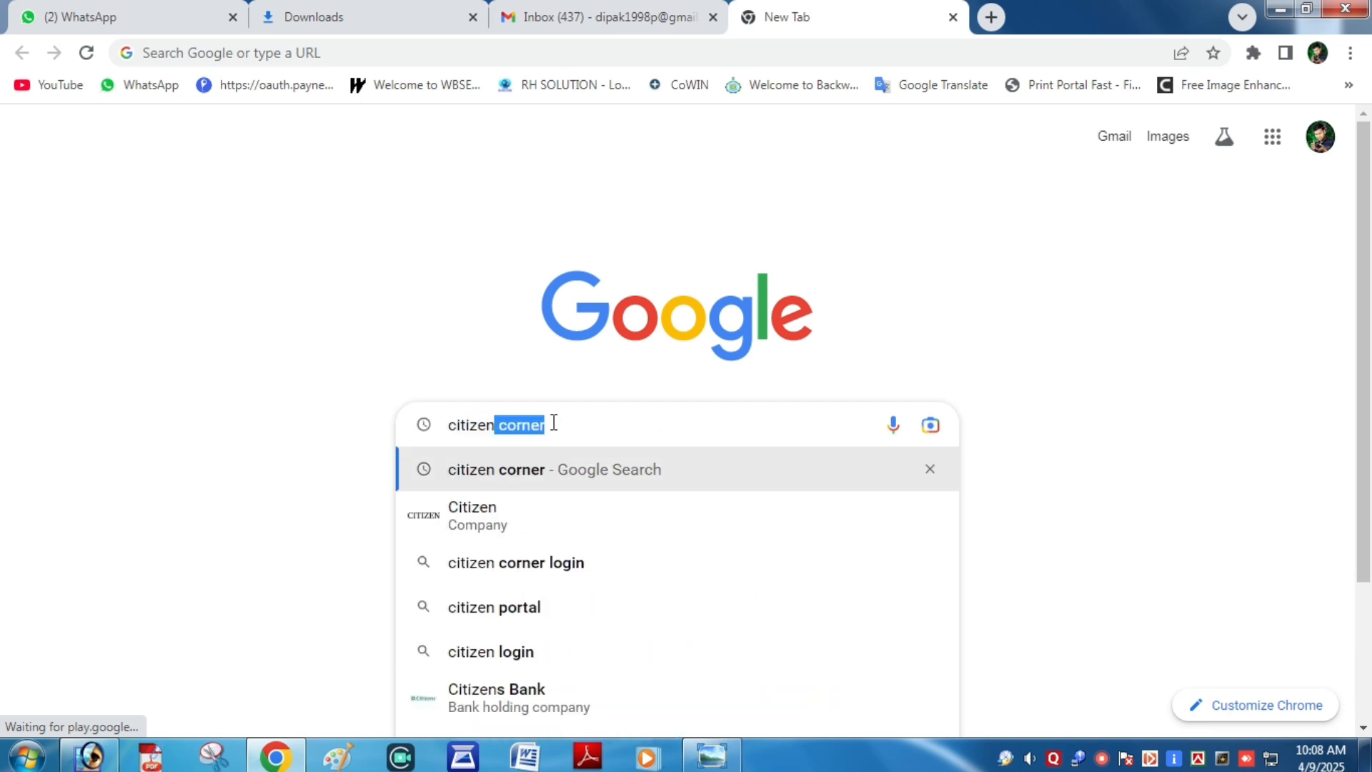
{"action": "key", "text": "Return"}
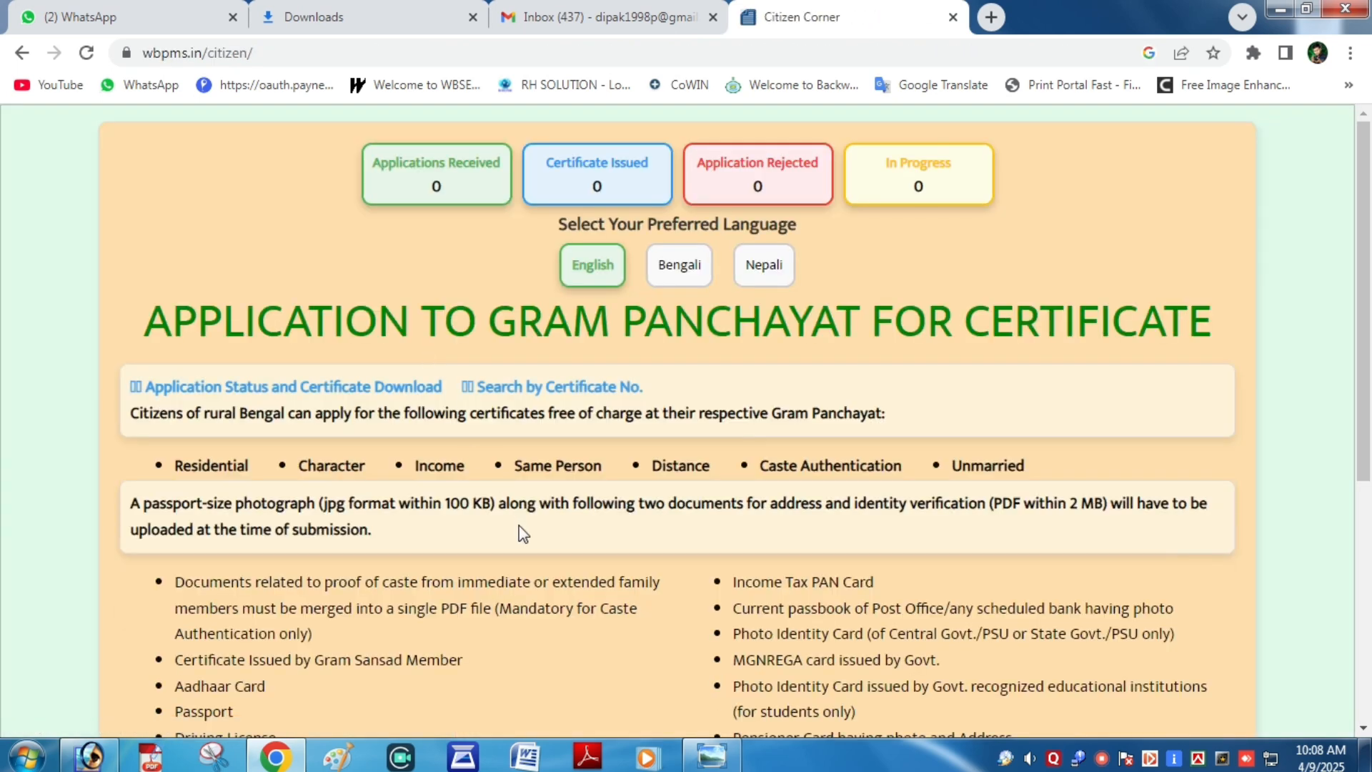
Step: Confirm all documents are ready and proceed to the citizen sign-up
{"action": "scroll", "coordinate": [453, 579], "scroll_direction": "down", "scroll_amount": 6}
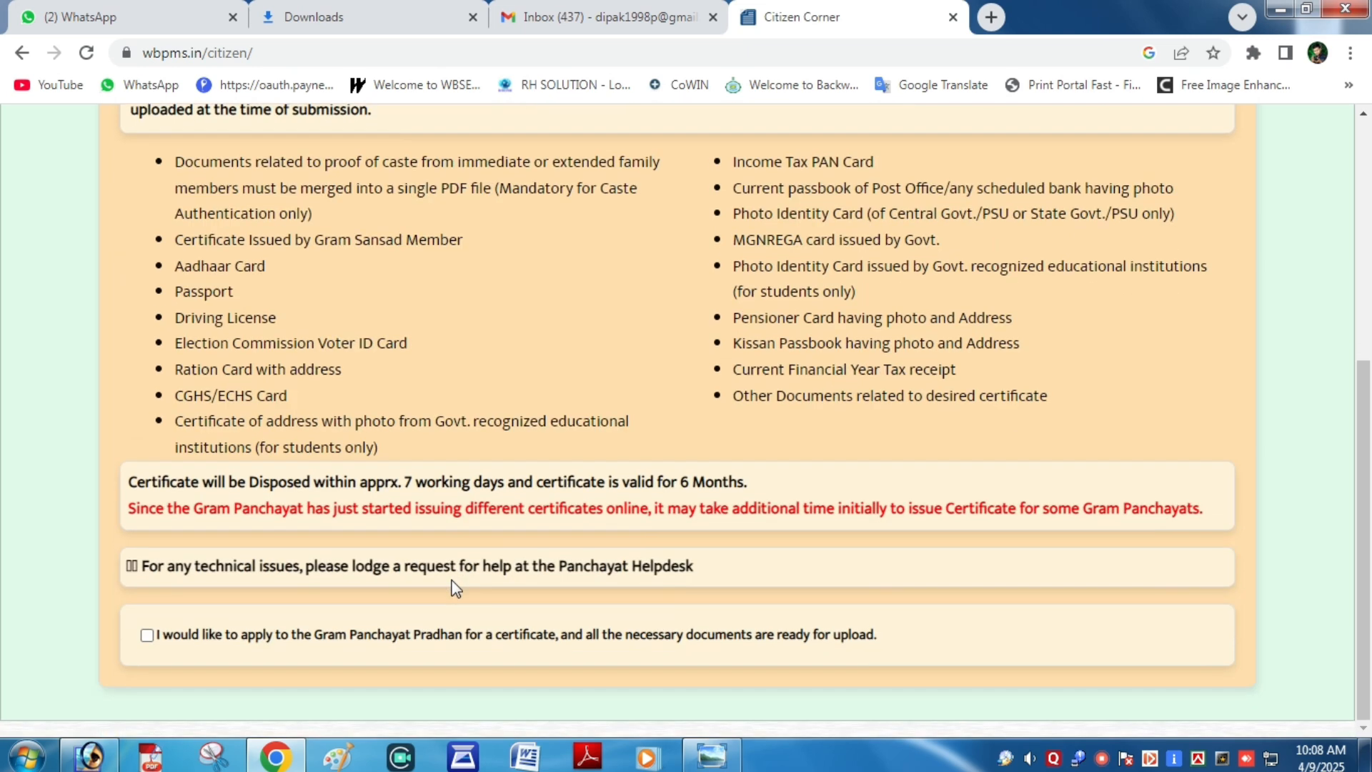
{"action": "left_click", "coordinate": [147, 636]}
{"action": "scroll", "coordinate": [239, 616], "scroll_direction": "down", "scroll_amount": 1}
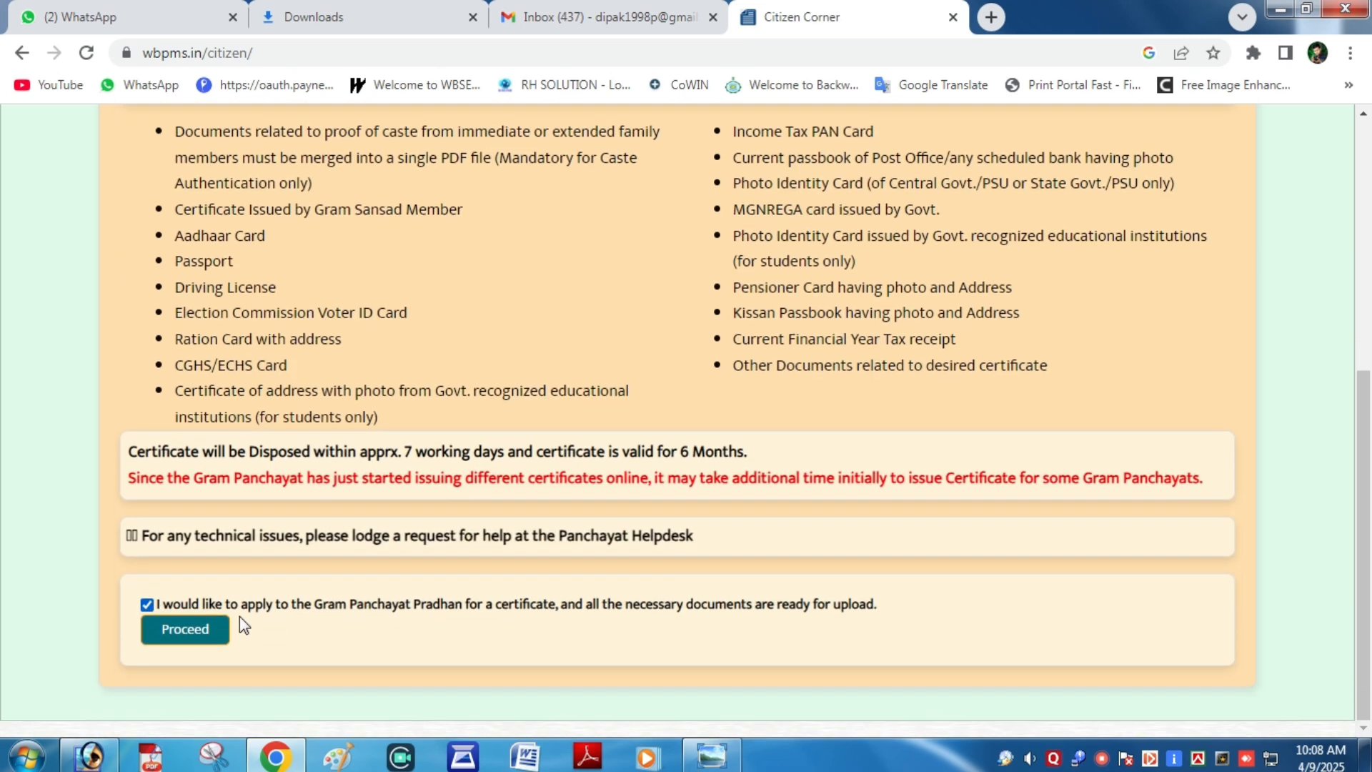
{"action": "left_click", "coordinate": [215, 631]}
Step: Enter the applicant's mobile number, request an OTP, then enter and verify the received code
{"action": "left_click", "coordinate": [611, 457]}
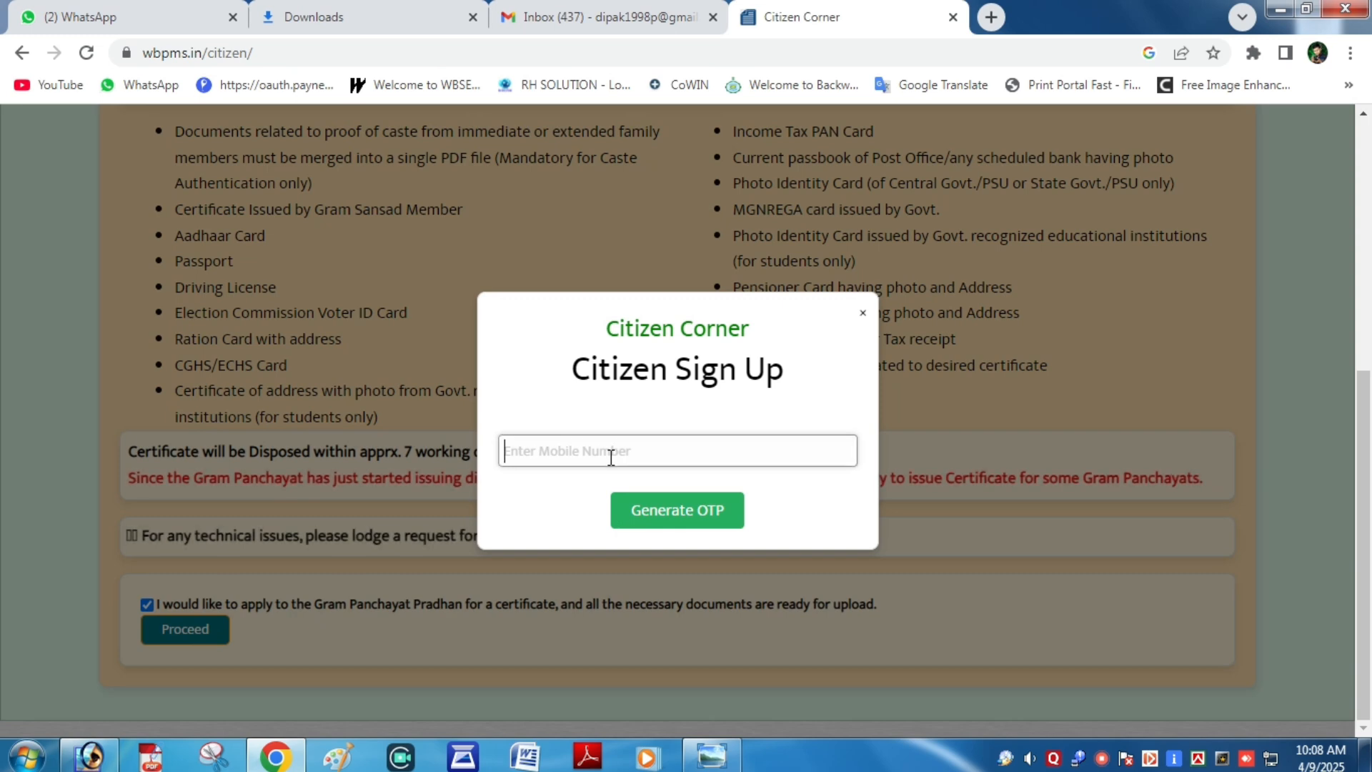
{"action": "type", "text": "7047"}
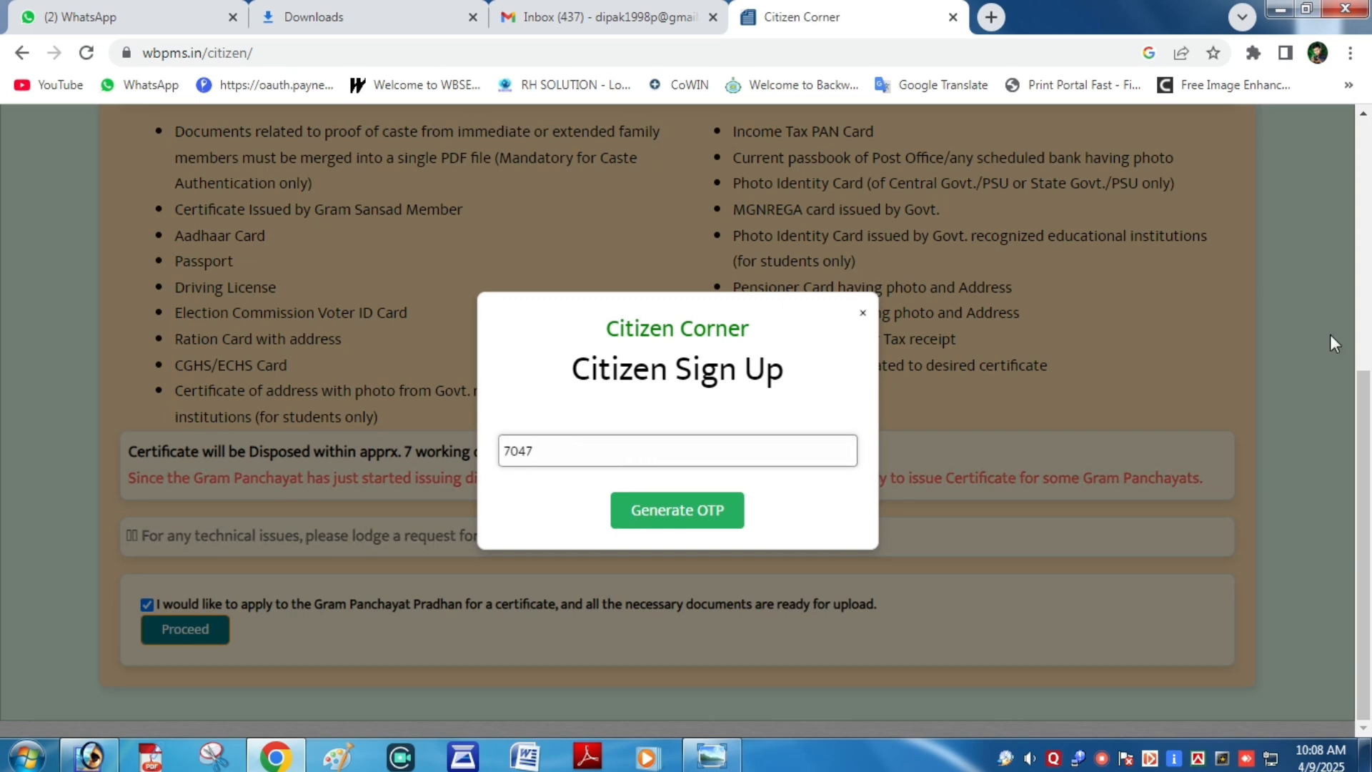
{"action": "type", "text": "?????"}
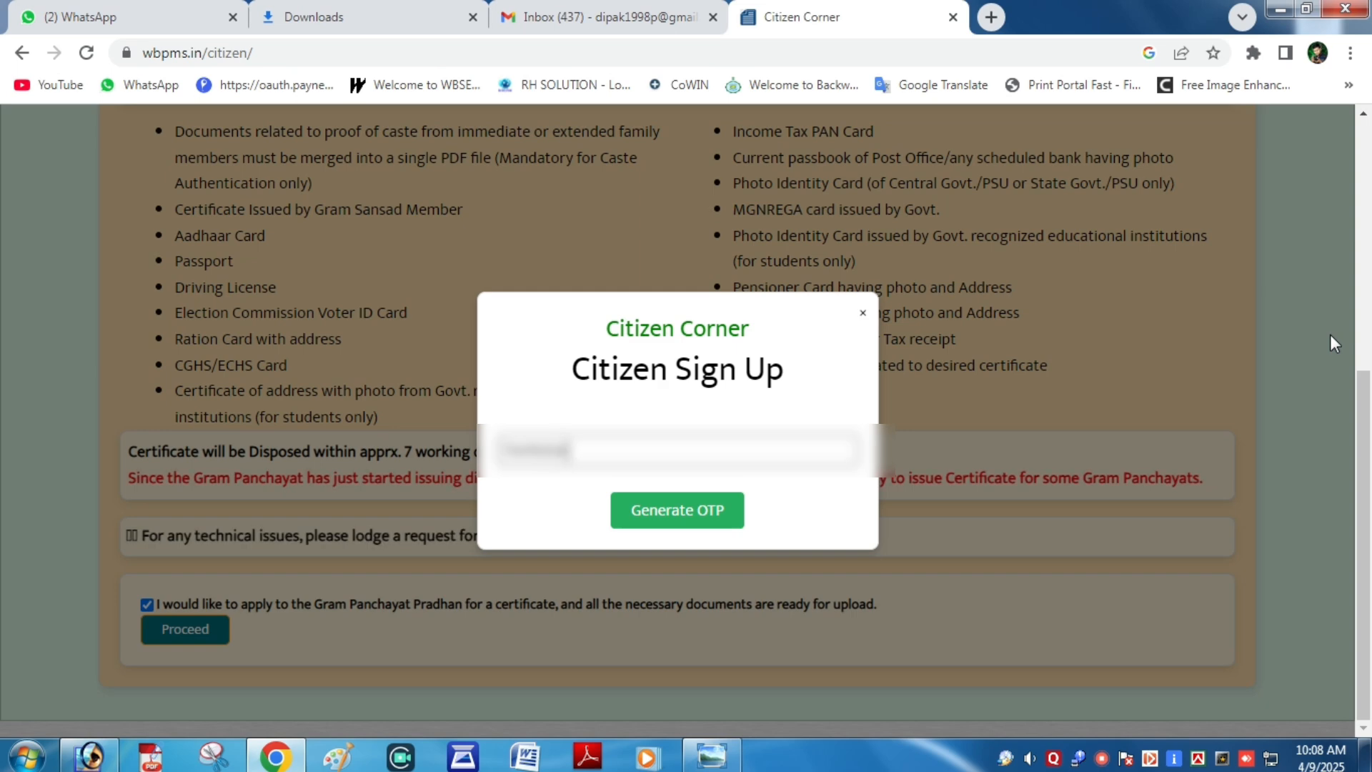
{"action": "left_click", "coordinate": [671, 509]}
{"action": "left_click", "coordinate": [565, 452]}
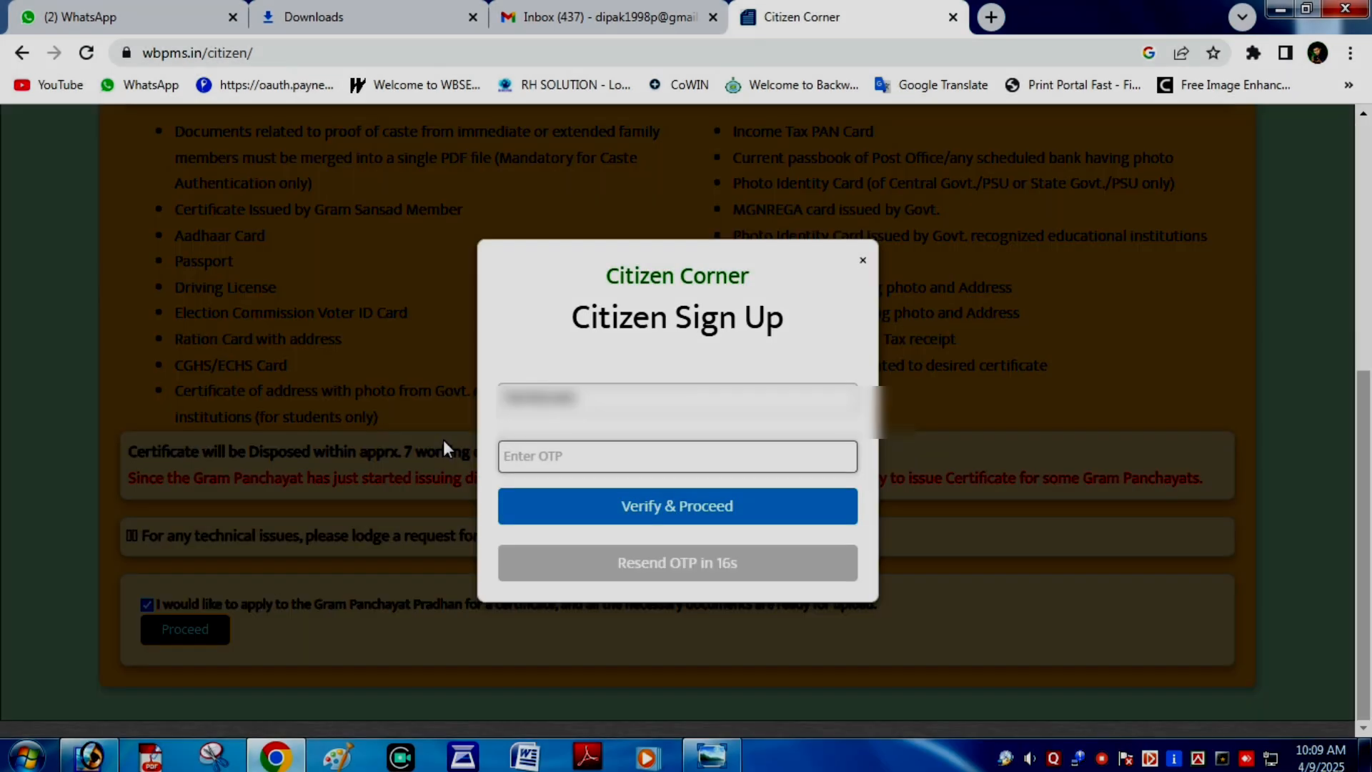
{"action": "left_click", "coordinate": [615, 512]}
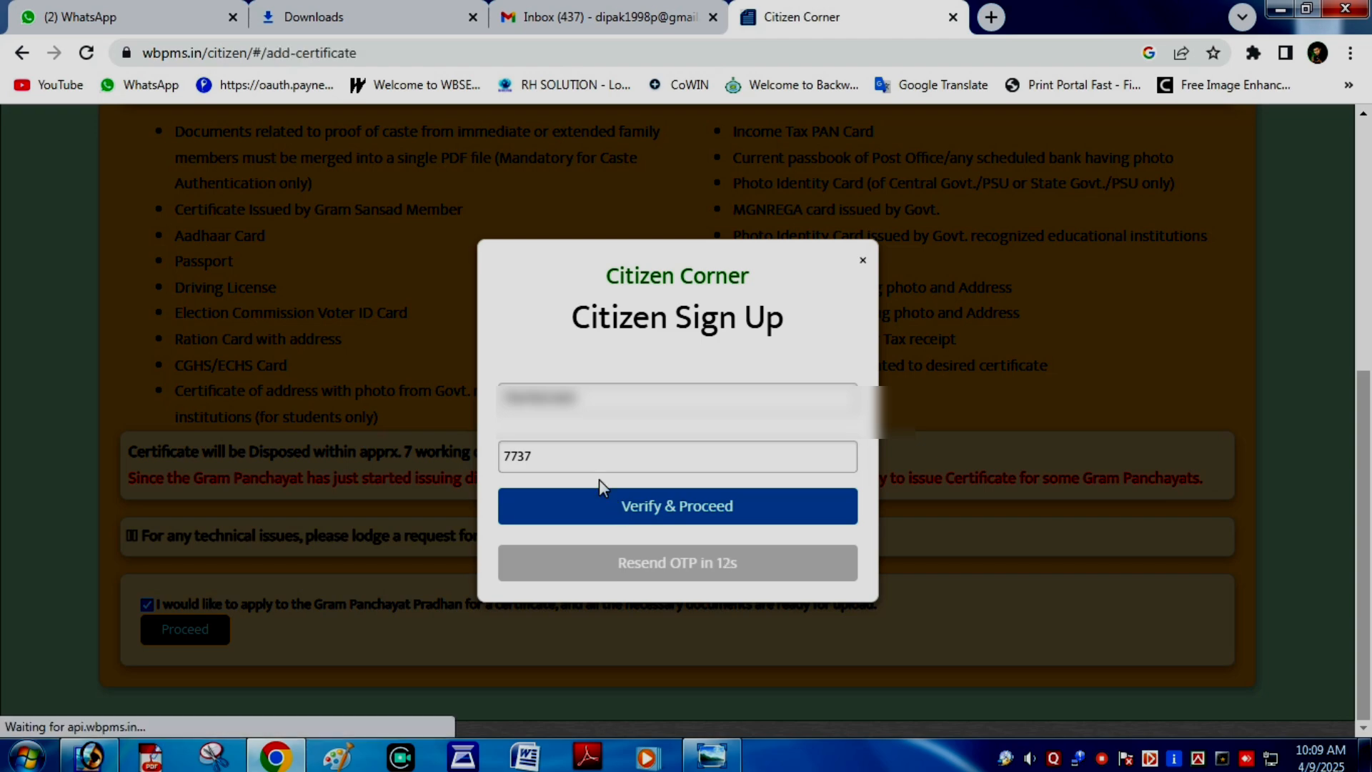
Step: Select district SOUTH 24 PARAGANAS and block SAGAR
{"action": "scroll", "coordinate": [571, 429], "scroll_direction": "up", "scroll_amount": 6}
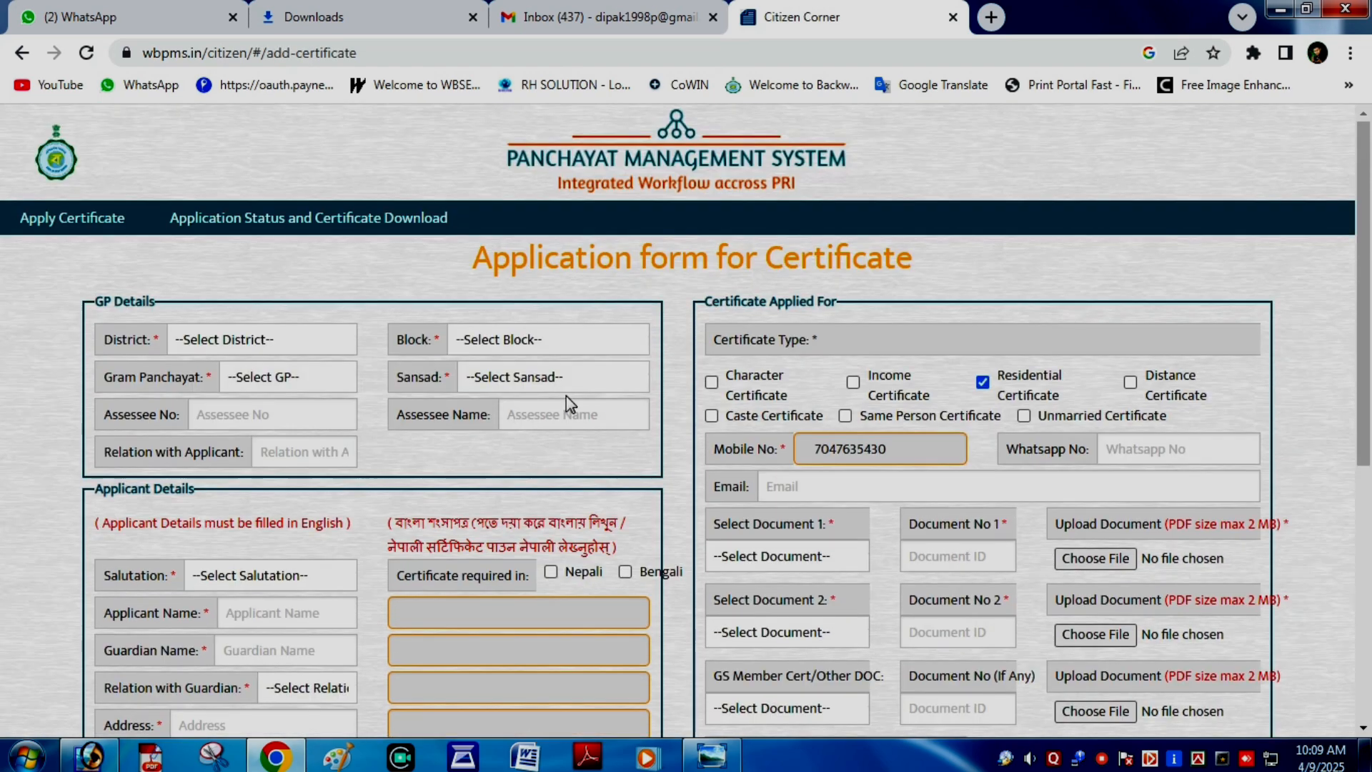
{"action": "scroll", "coordinate": [576, 336], "scroll_direction": "down", "scroll_amount": 3}
{"action": "left_click", "coordinate": [279, 146]}
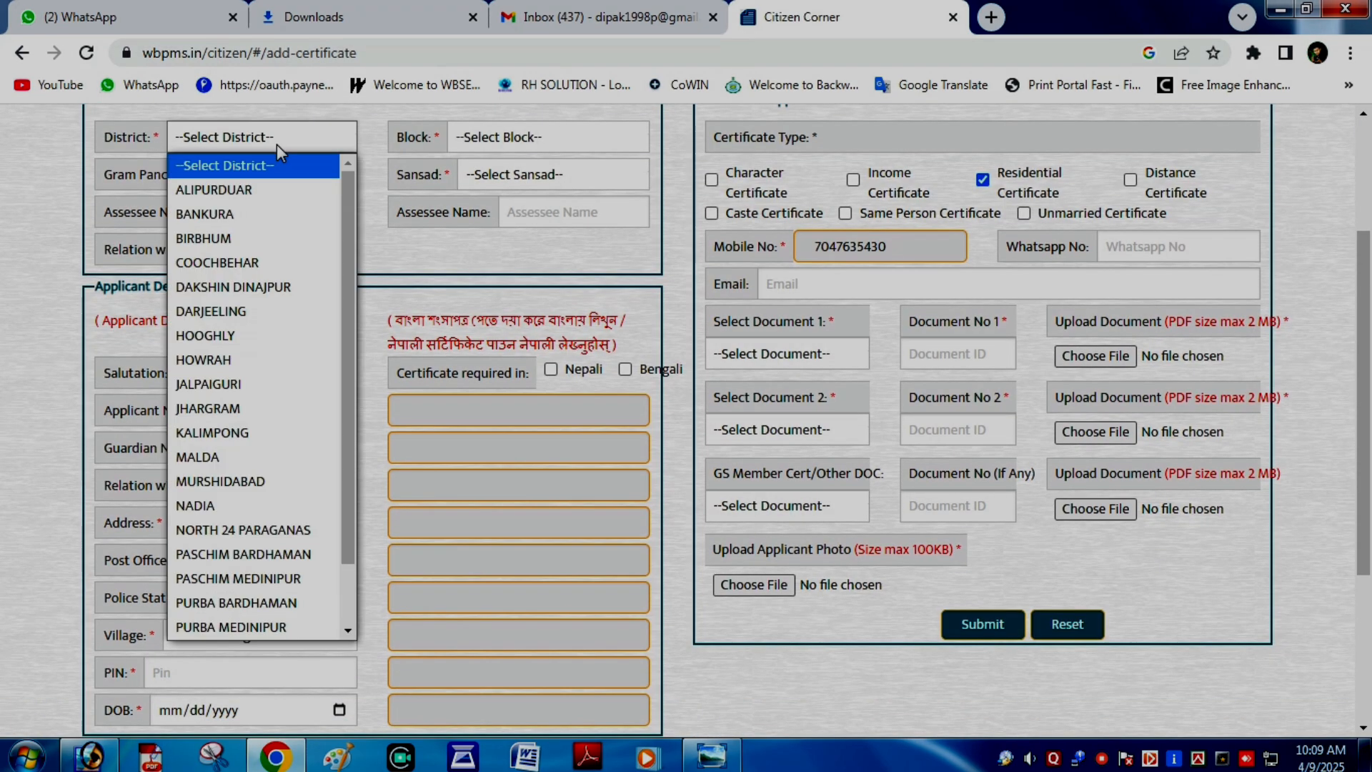
{"action": "scroll", "coordinate": [277, 443], "scroll_direction": "down", "scroll_amount": 1}
{"action": "left_click", "coordinate": [264, 600]}
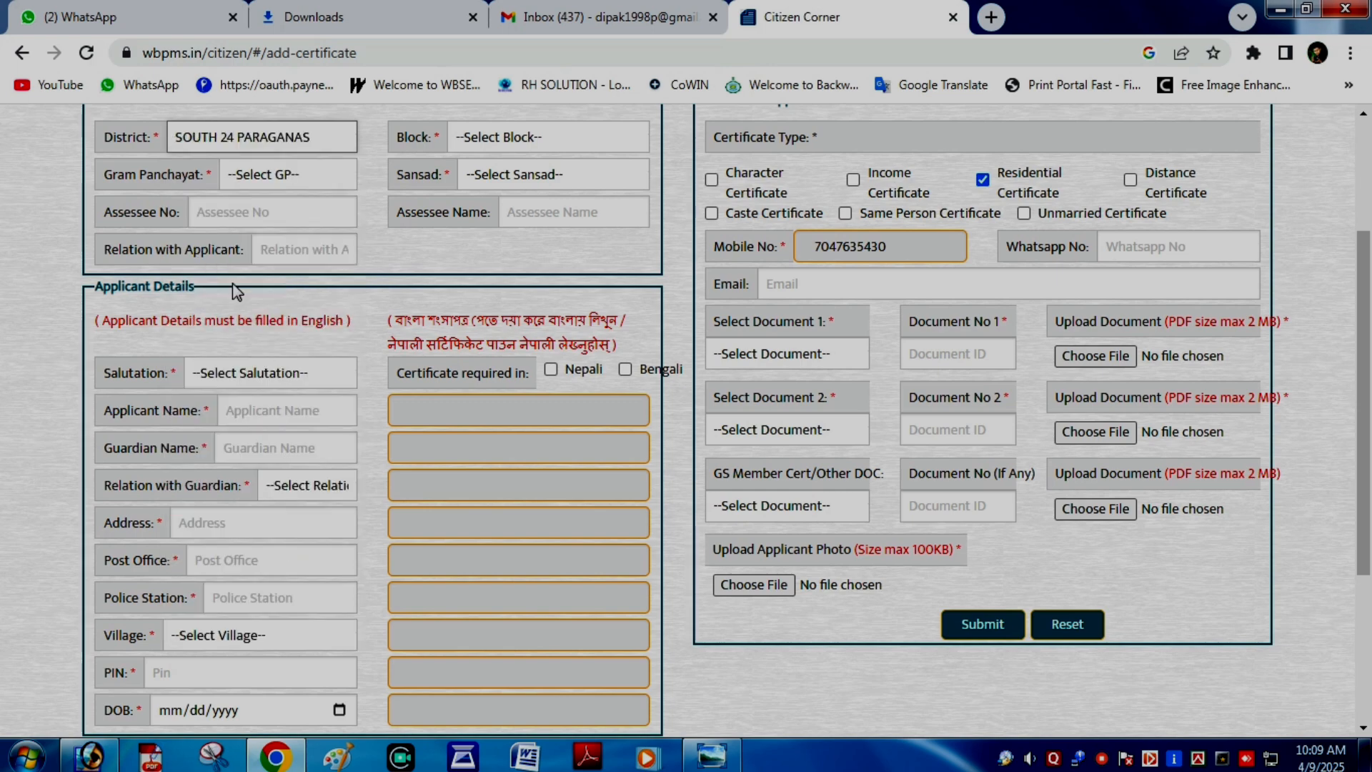
{"action": "left_click", "coordinate": [501, 139]}
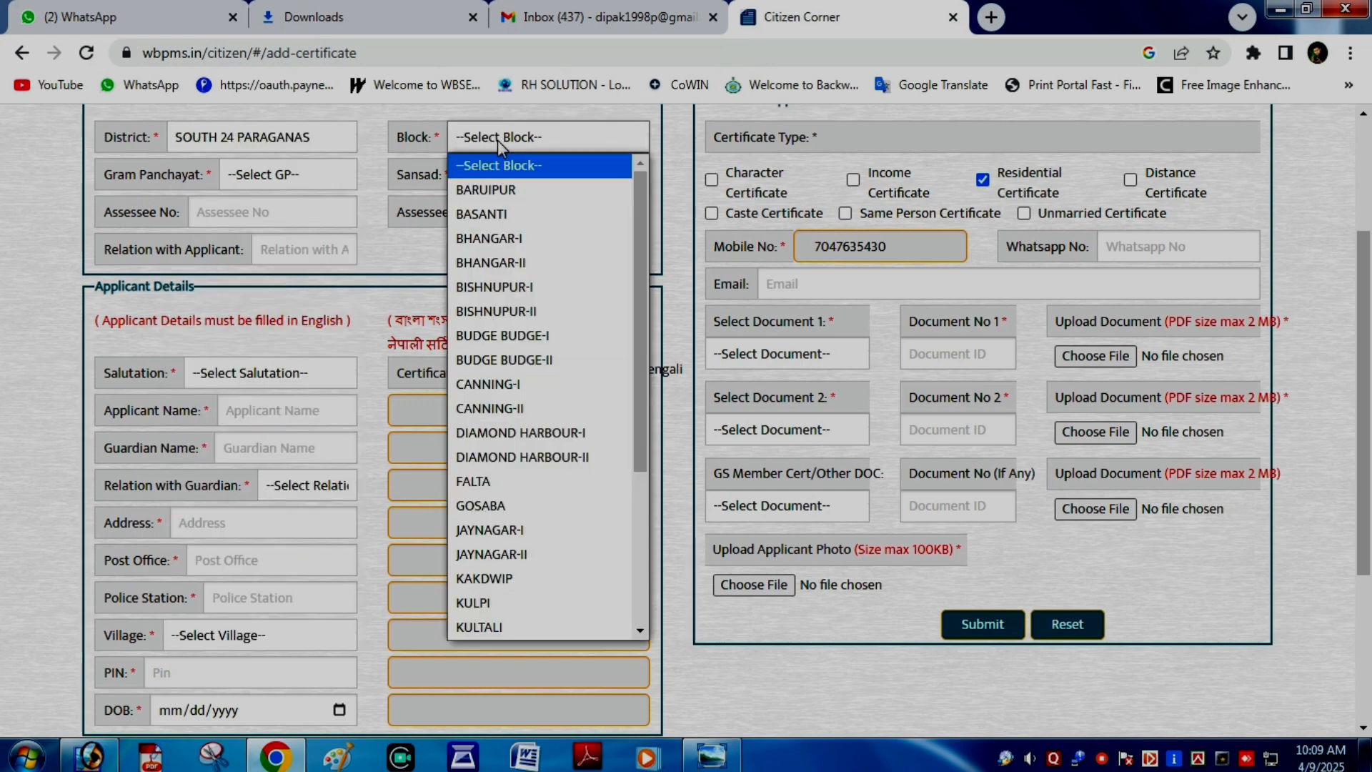
{"action": "scroll", "coordinate": [498, 582], "scroll_direction": "down", "scroll_amount": 3}
{"action": "left_click", "coordinate": [499, 579]}
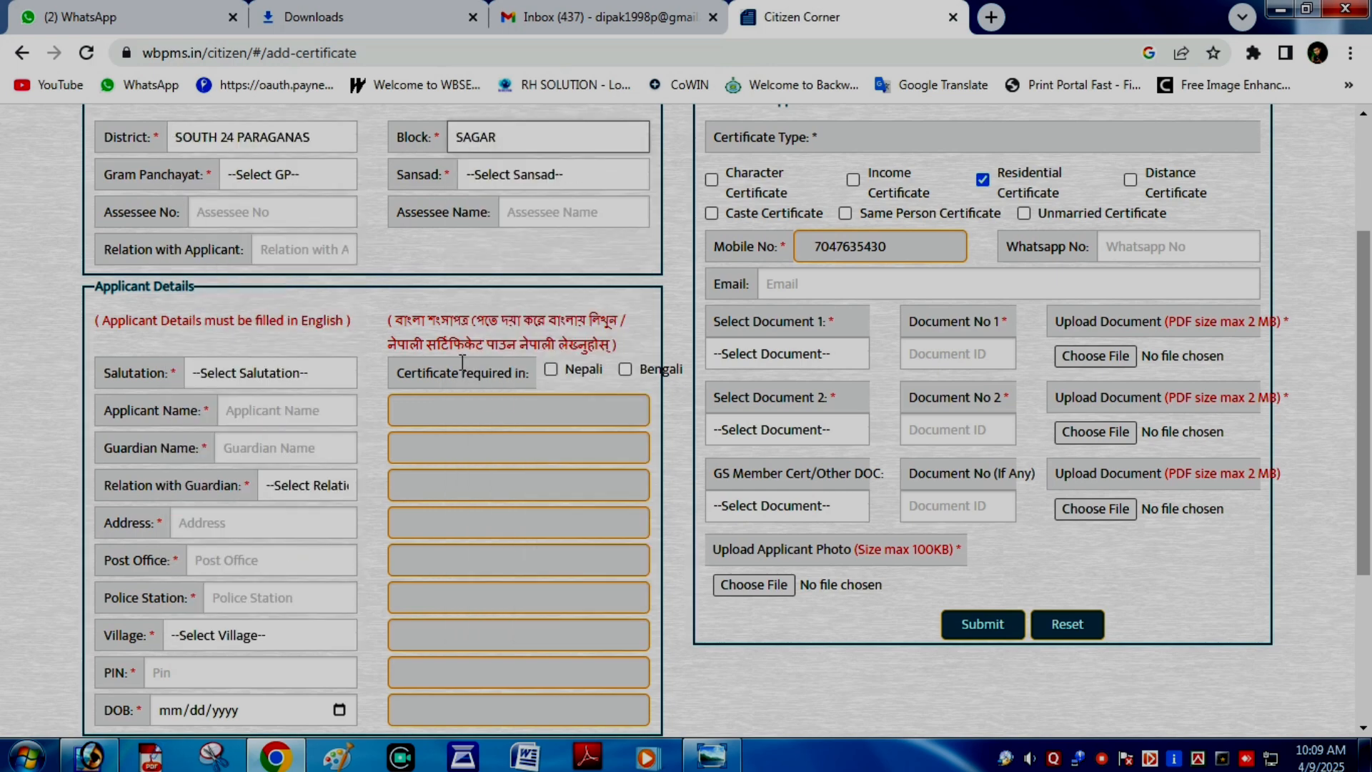
Step: Select gram panchayat MURIGANGA II and sansad XVII
{"action": "left_click", "coordinate": [267, 176]}
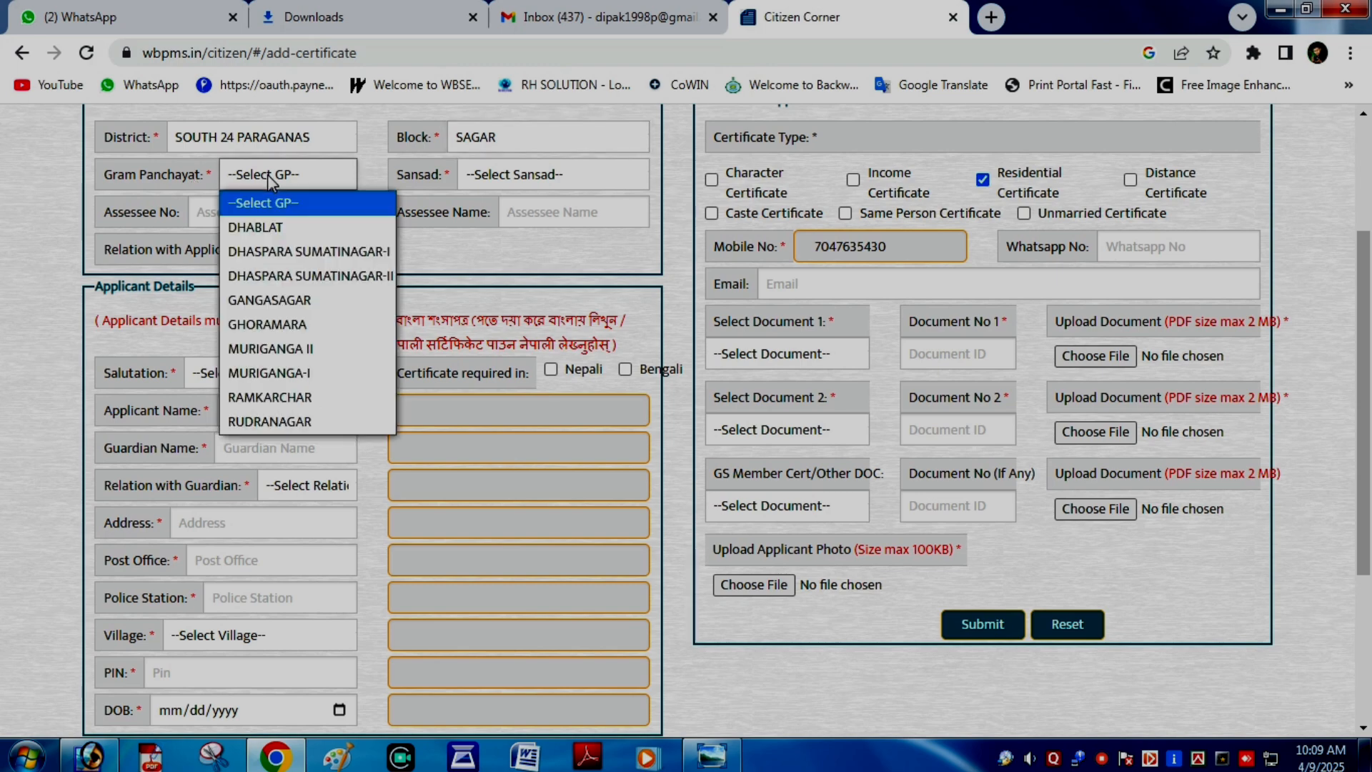
{"action": "left_click", "coordinate": [319, 358]}
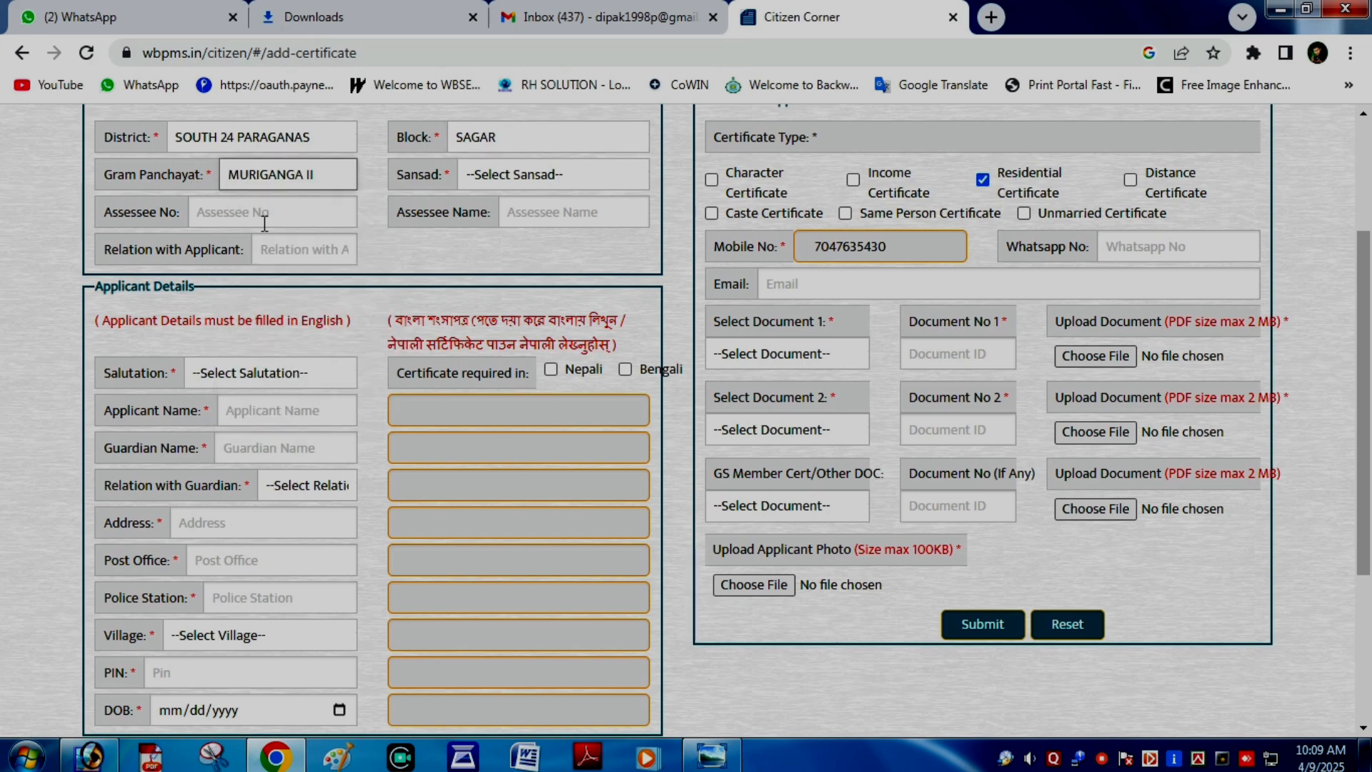
{"action": "left_click", "coordinate": [500, 175]}
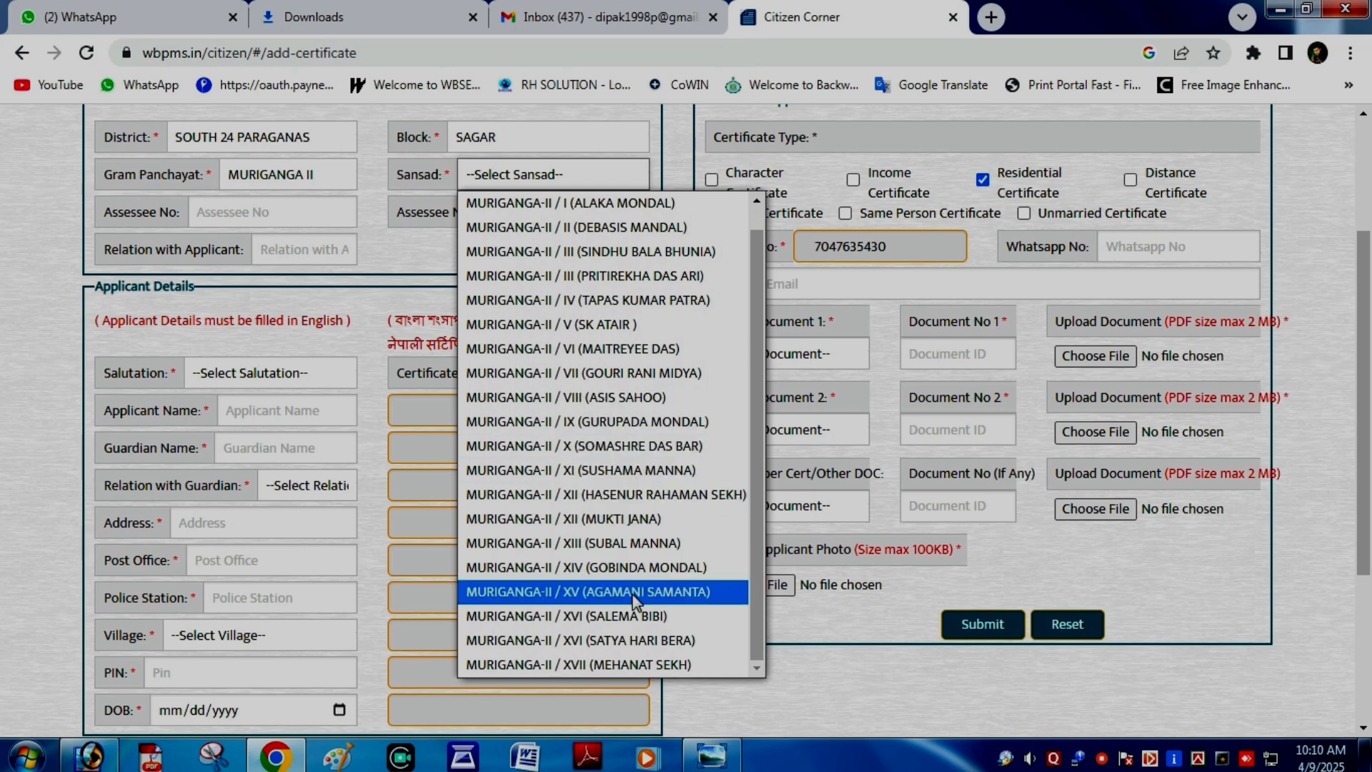
{"action": "left_click", "coordinate": [632, 662]}
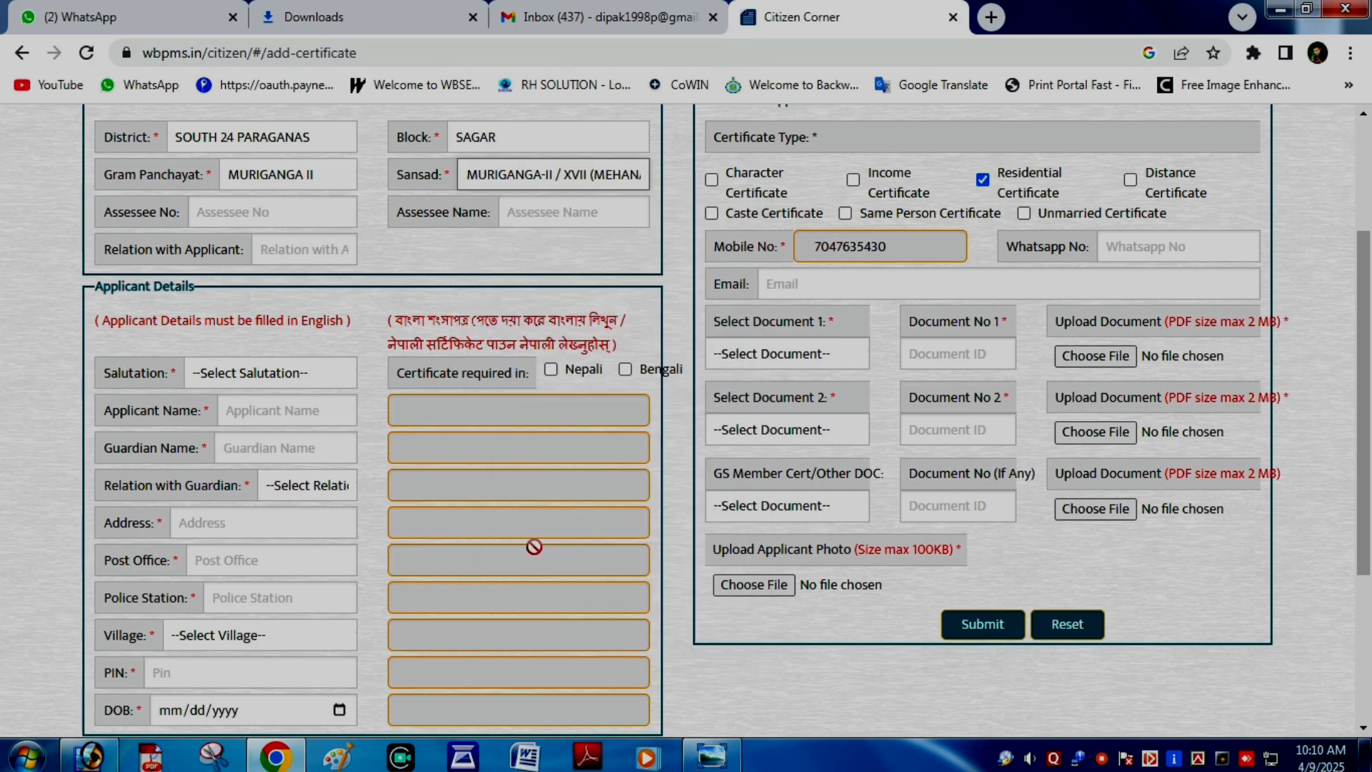
{"action": "scroll", "coordinate": [582, 480], "scroll_direction": "up", "scroll_amount": 2}
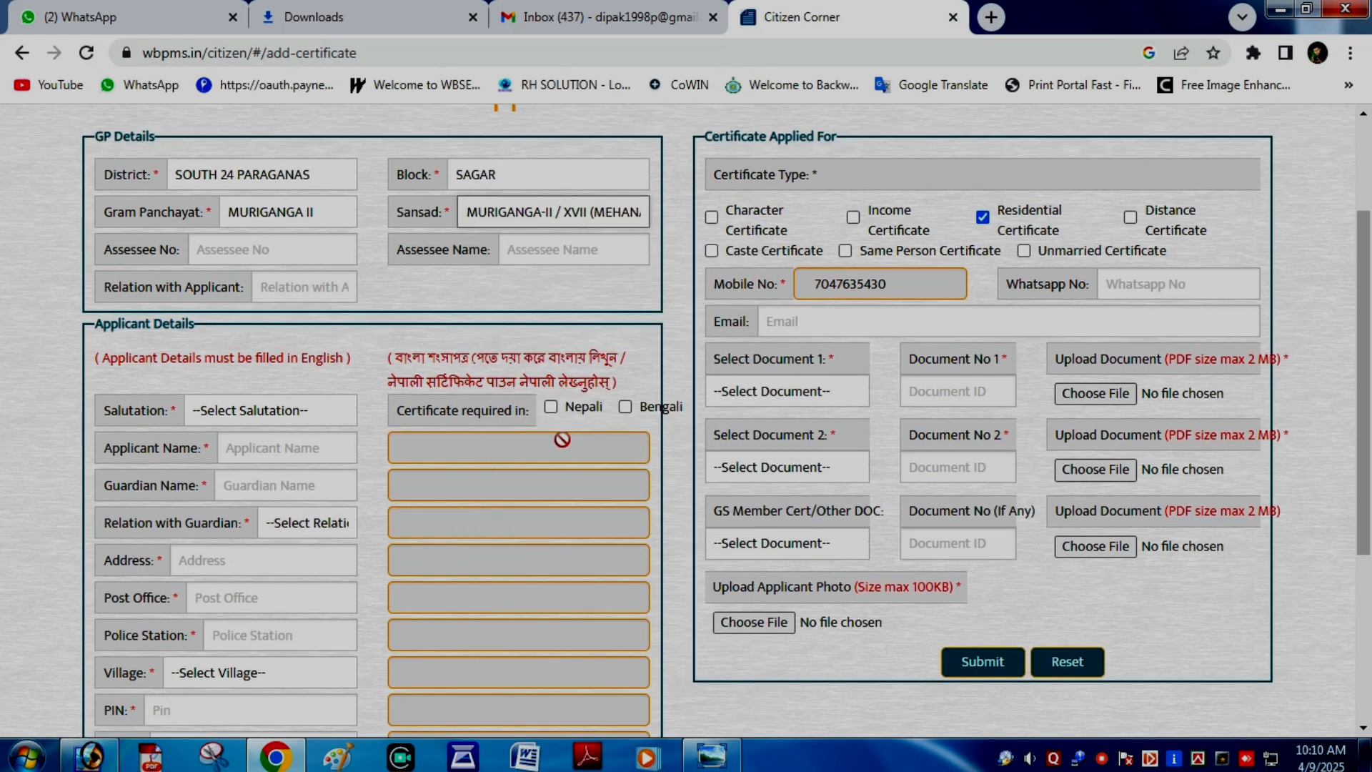
Step: Set salutation Mr., enter the applicant's and guardian's names, and choose the relation
{"action": "scroll", "coordinate": [552, 314], "scroll_direction": "down", "scroll_amount": 4}
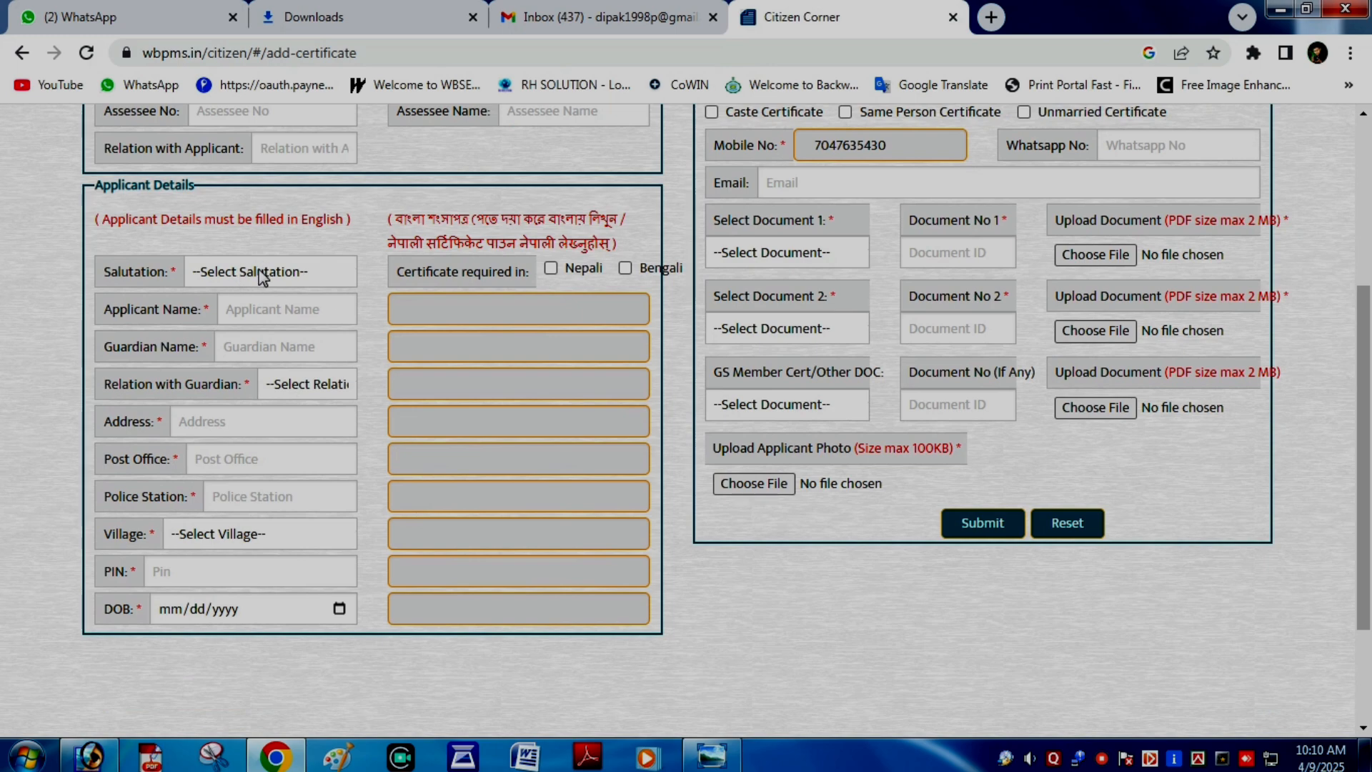
{"action": "scroll", "coordinate": [263, 275], "scroll_direction": "up", "scroll_amount": 1}
{"action": "left_click", "coordinate": [281, 390]}
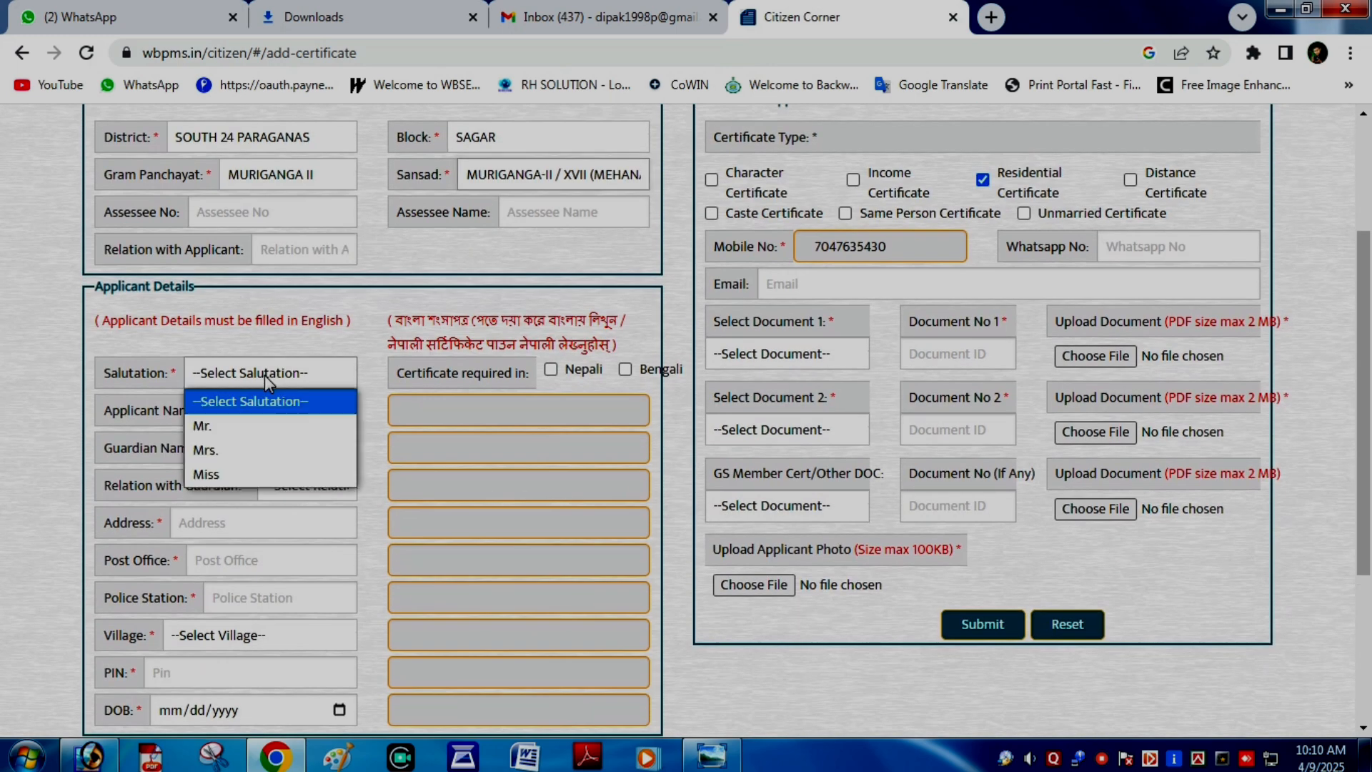
{"action": "left_click", "coordinate": [246, 427]}
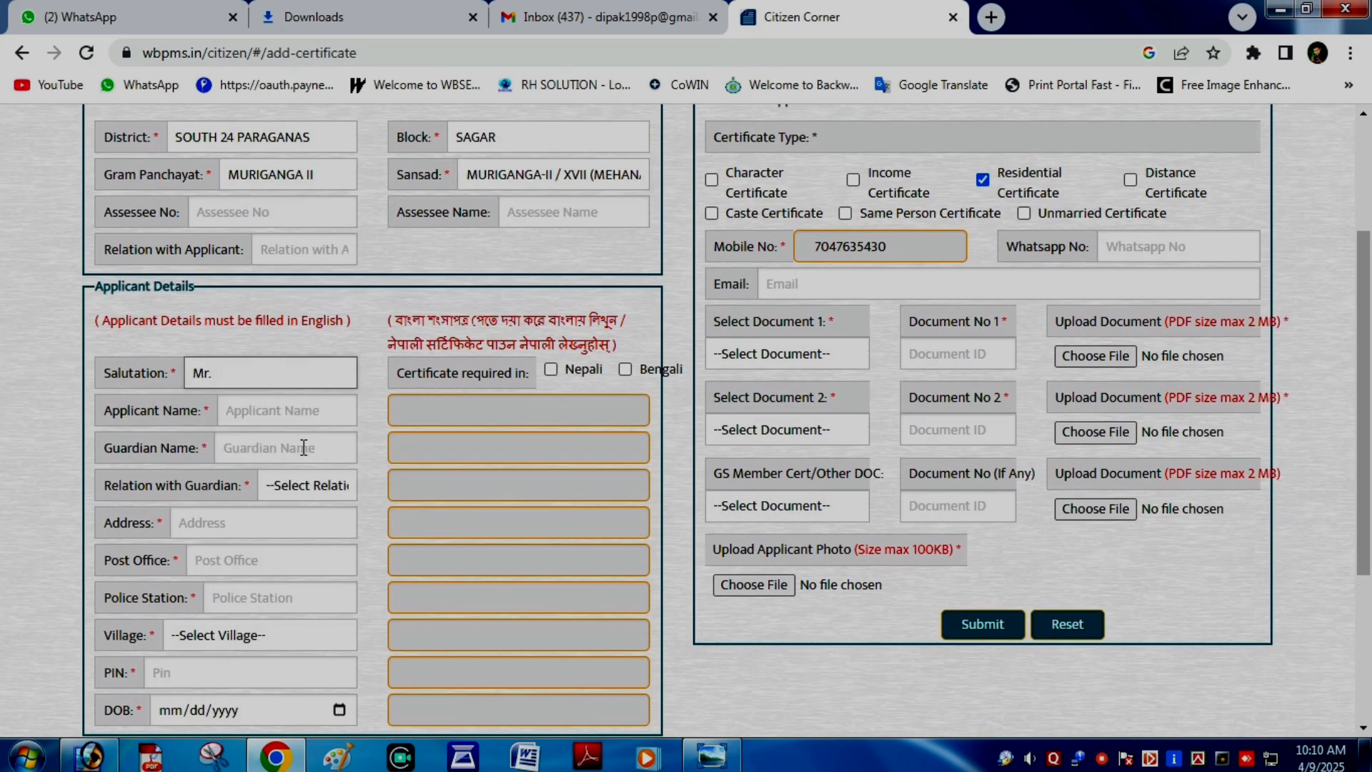
{"action": "left_click", "coordinate": [272, 410]}
{"action": "type", "text": "Nabir"}
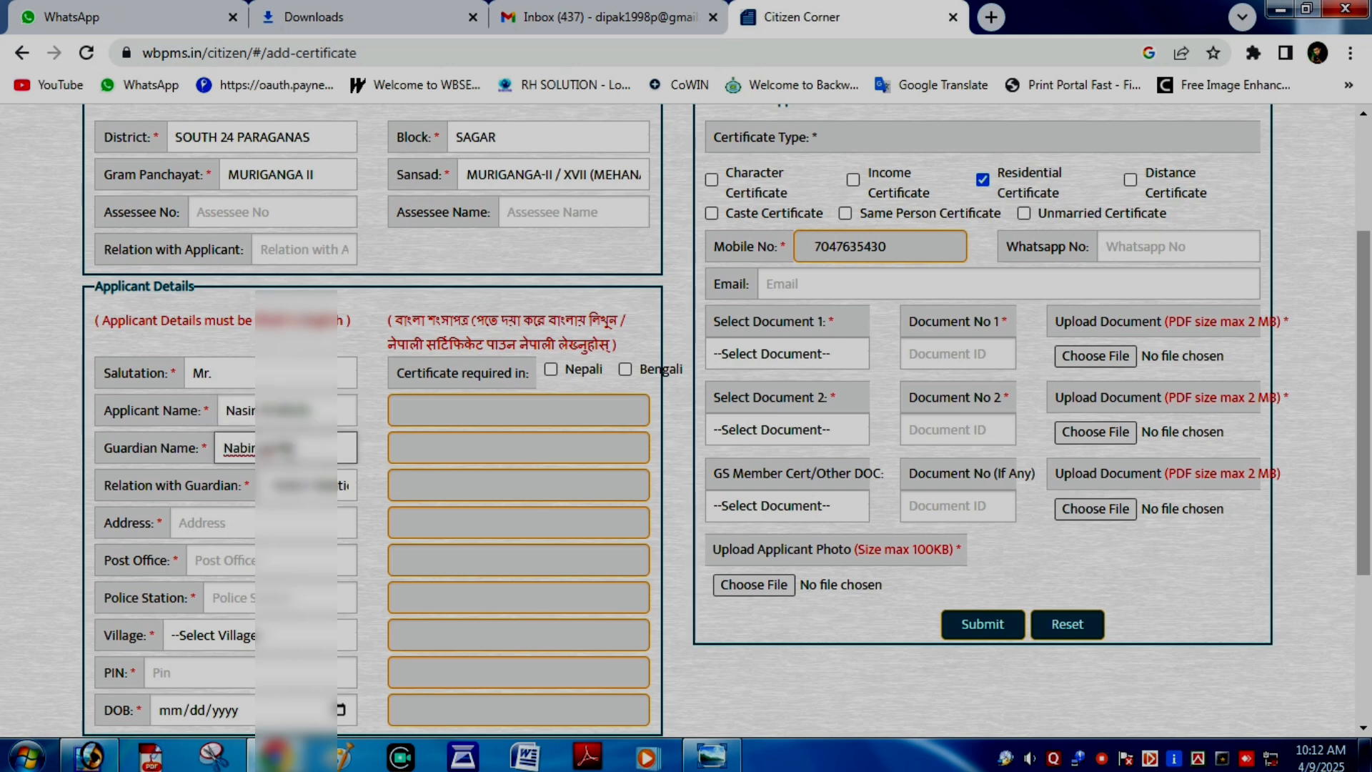
{"action": "key", "text": "BackSpace"}
{"action": "key", "text": "BackSpace"}
{"action": "key", "text": "BackSpace"}
{"action": "key", "text": "BackSpace"}
{"action": "left_click", "coordinate": [300, 486]}
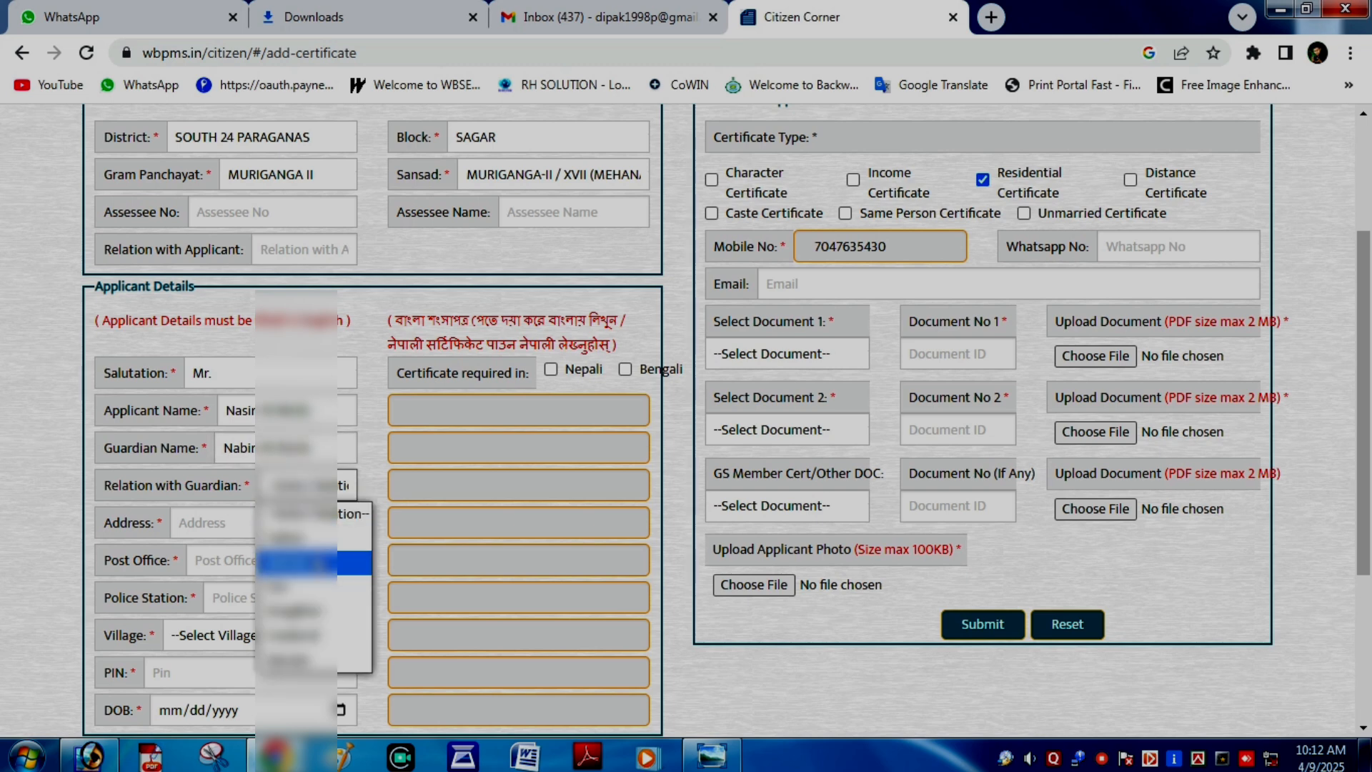
{"action": "left_click", "coordinate": [290, 536]}
Step: Fill address, post office and police station from suggestions, and choose village PHULDUBI
{"action": "left_click", "coordinate": [230, 522]}
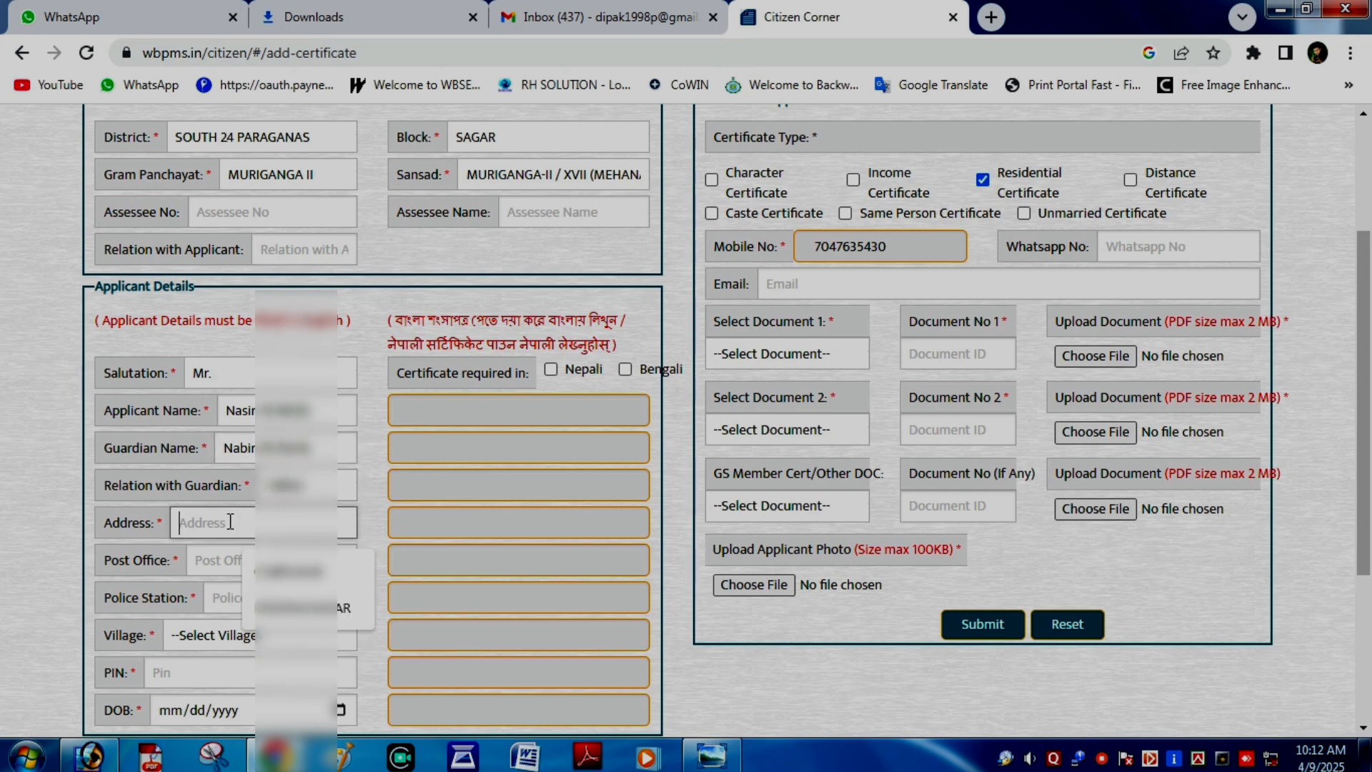
{"action": "left_click", "coordinate": [270, 580]}
{"action": "left_click", "coordinate": [225, 563]}
{"action": "left_click", "coordinate": [283, 615]}
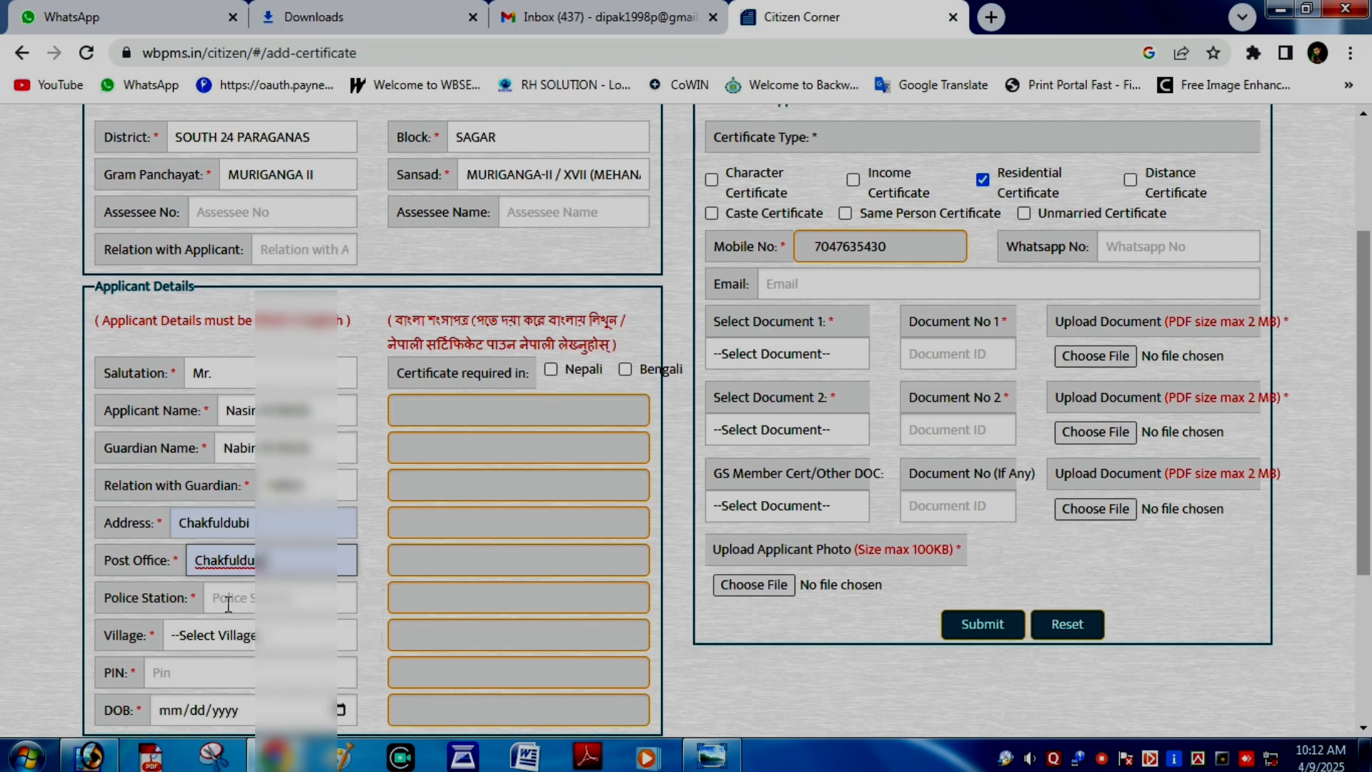
{"action": "left_click", "coordinate": [228, 601]}
{"action": "left_click", "coordinate": [288, 645]}
{"action": "left_click", "coordinate": [207, 652]}
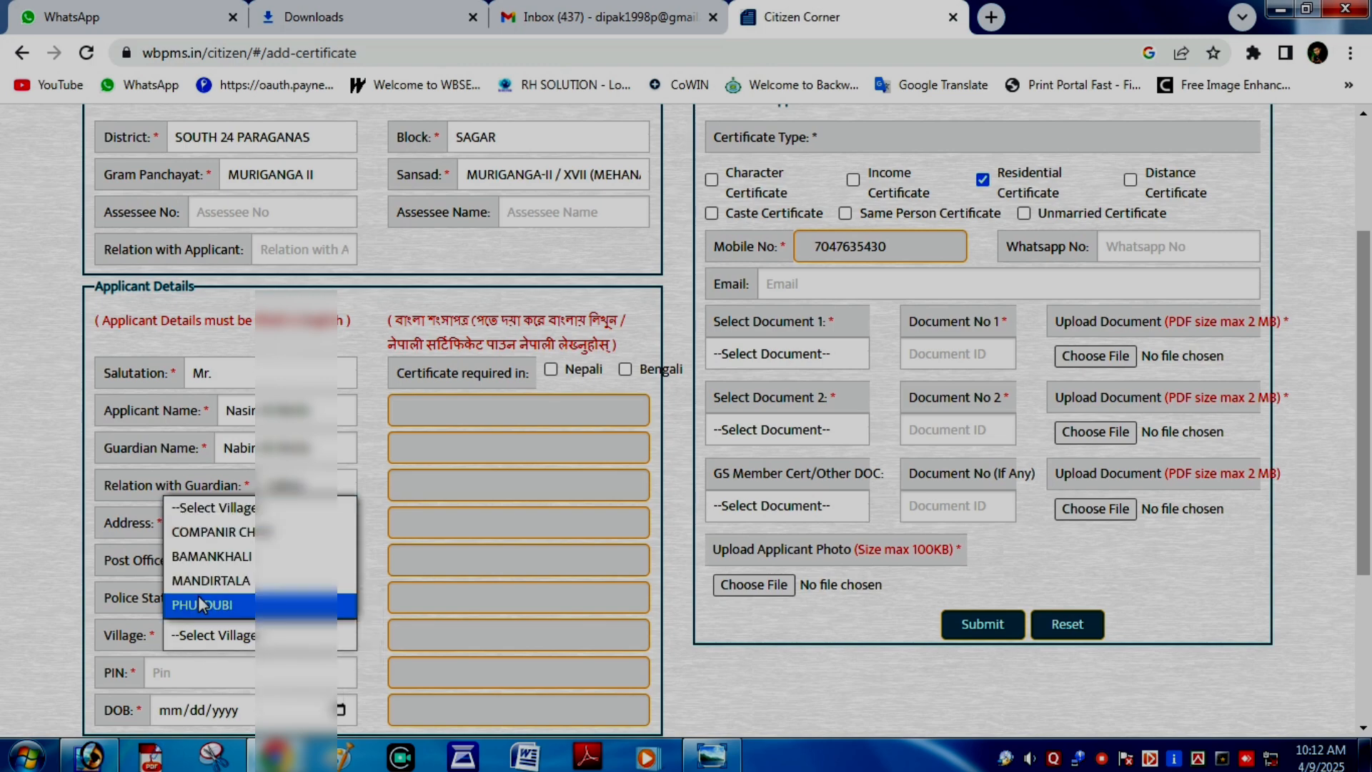
{"action": "left_click", "coordinate": [203, 600]}
{"action": "scroll", "coordinate": [193, 583], "scroll_direction": "down", "scroll_amount": 1}
{"action": "left_click", "coordinate": [191, 580]}
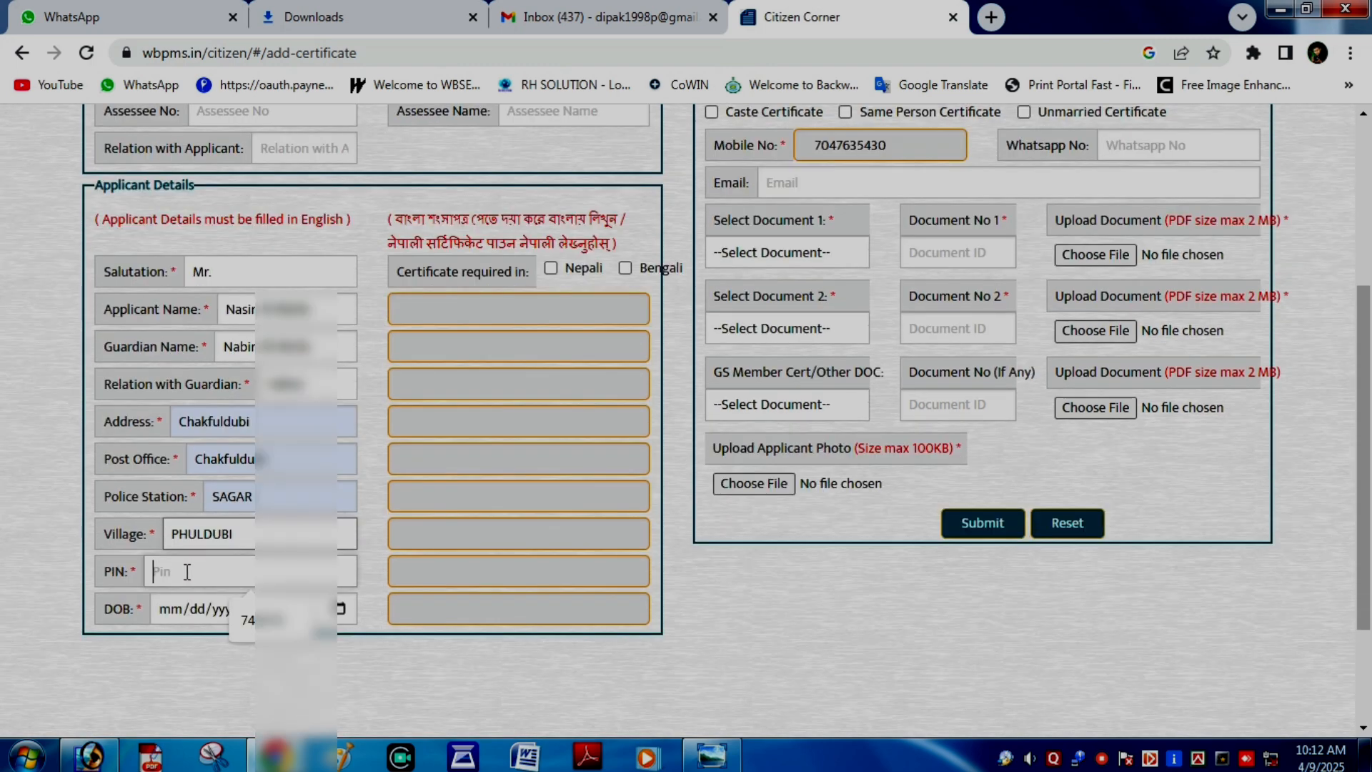
{"action": "type", "text": "743373"}
{"action": "key", "text": "Tab"}
{"action": "scroll", "coordinate": [195, 513], "scroll_direction": "down", "scroll_amount": 1}
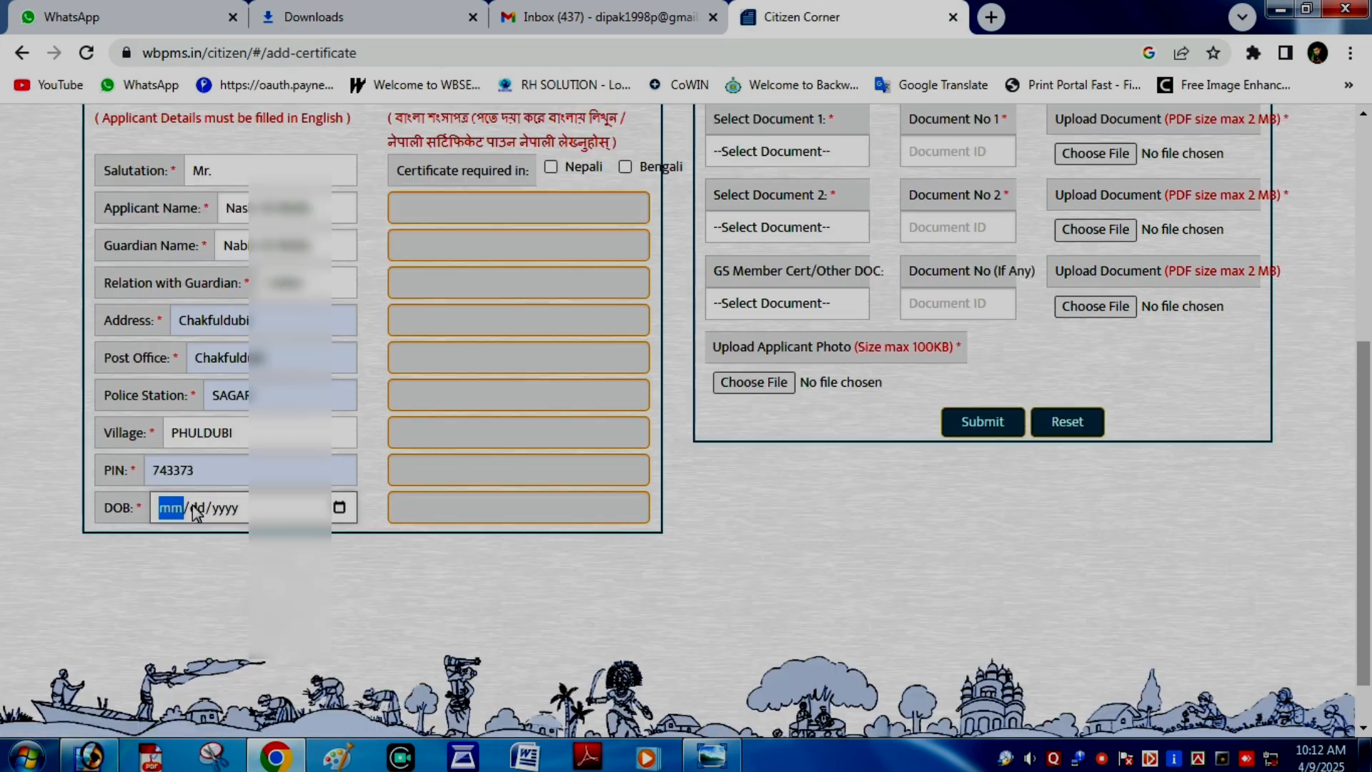
{"action": "type", "text": "050"}
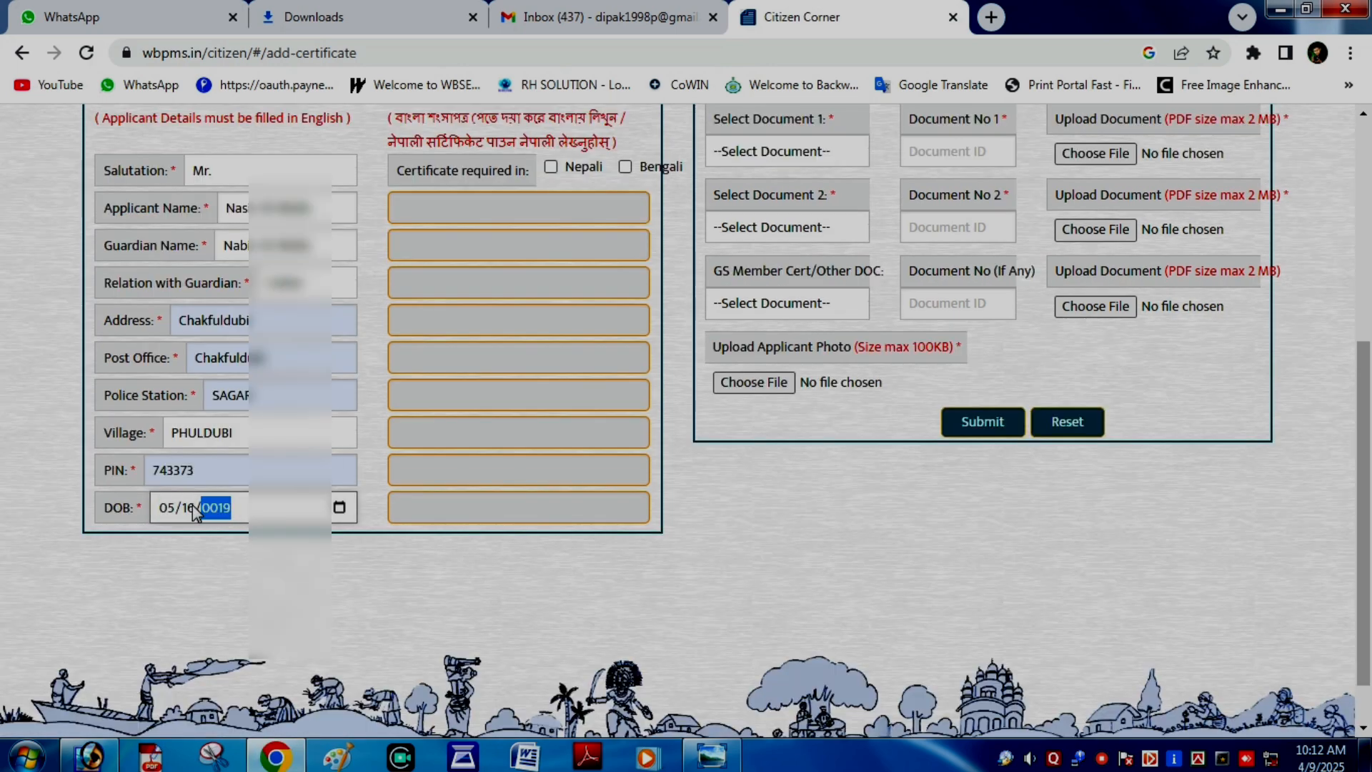
{"action": "type", "text": "1"}
{"action": "left_click", "coordinate": [269, 554]}
{"action": "scroll", "coordinate": [481, 443], "scroll_direction": "up", "scroll_amount": 2}
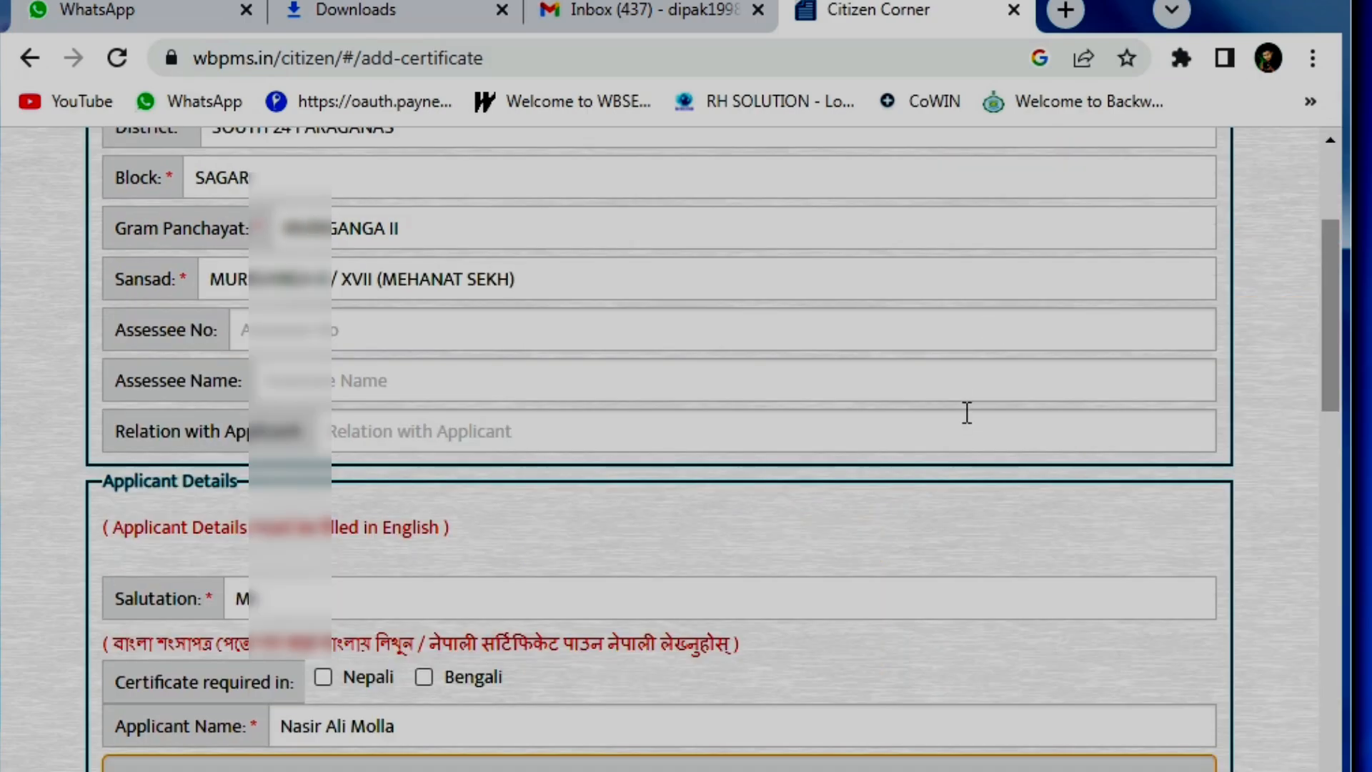
{"action": "scroll", "coordinate": [967, 412], "scroll_direction": "up", "scroll_amount": 3}
{"action": "scroll", "coordinate": [968, 410], "scroll_direction": "down", "scroll_amount": 12}
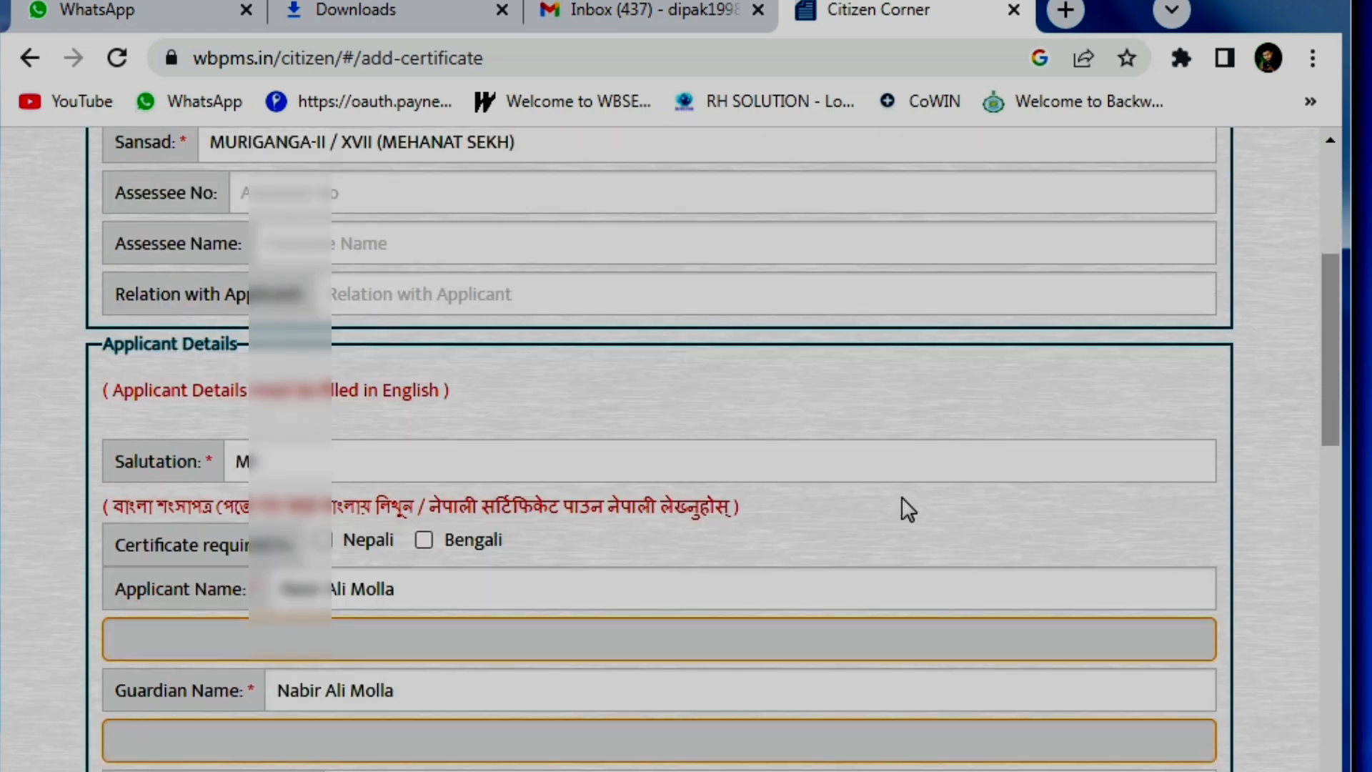
{"action": "scroll", "coordinate": [707, 528], "scroll_direction": "down", "scroll_amount": 7}
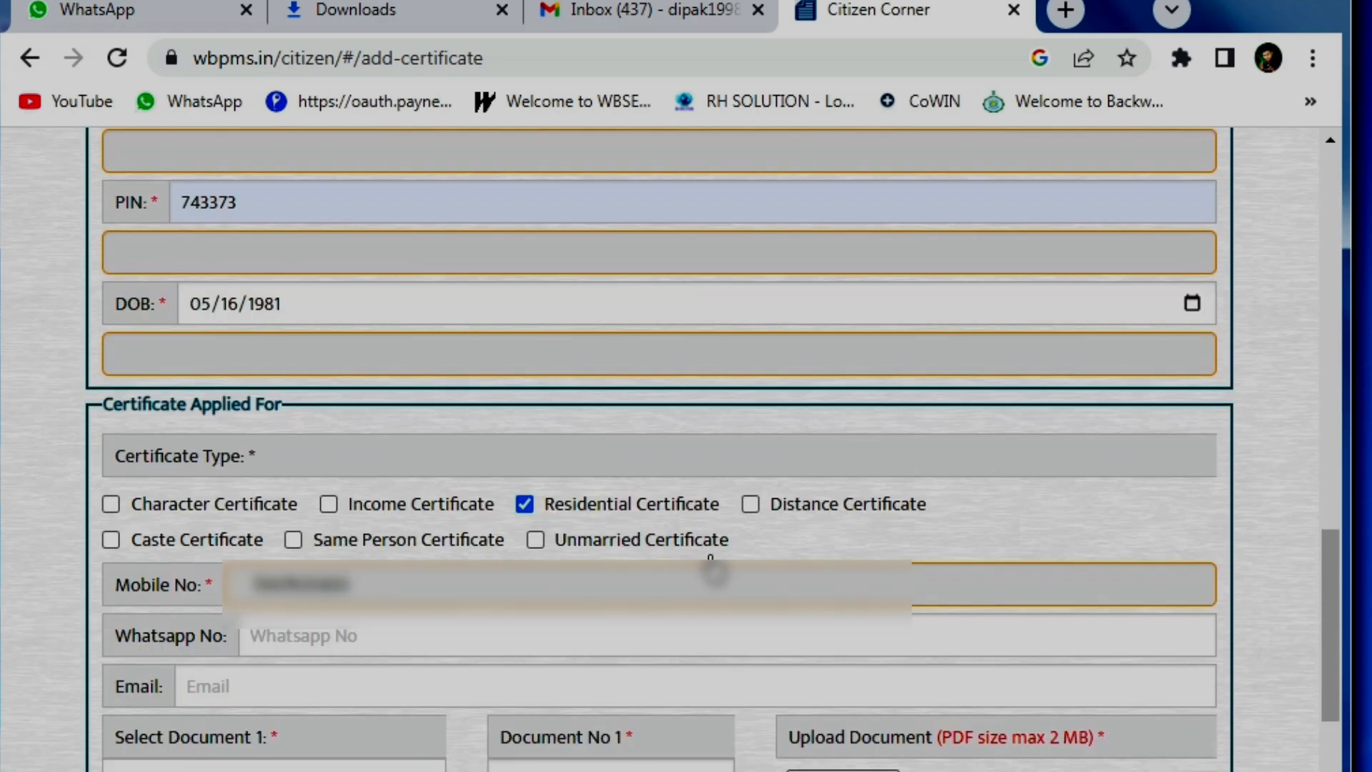
Step: Tick Income Certificate with annual income 60000 and income source Cultivation
{"action": "left_click", "coordinate": [328, 505]}
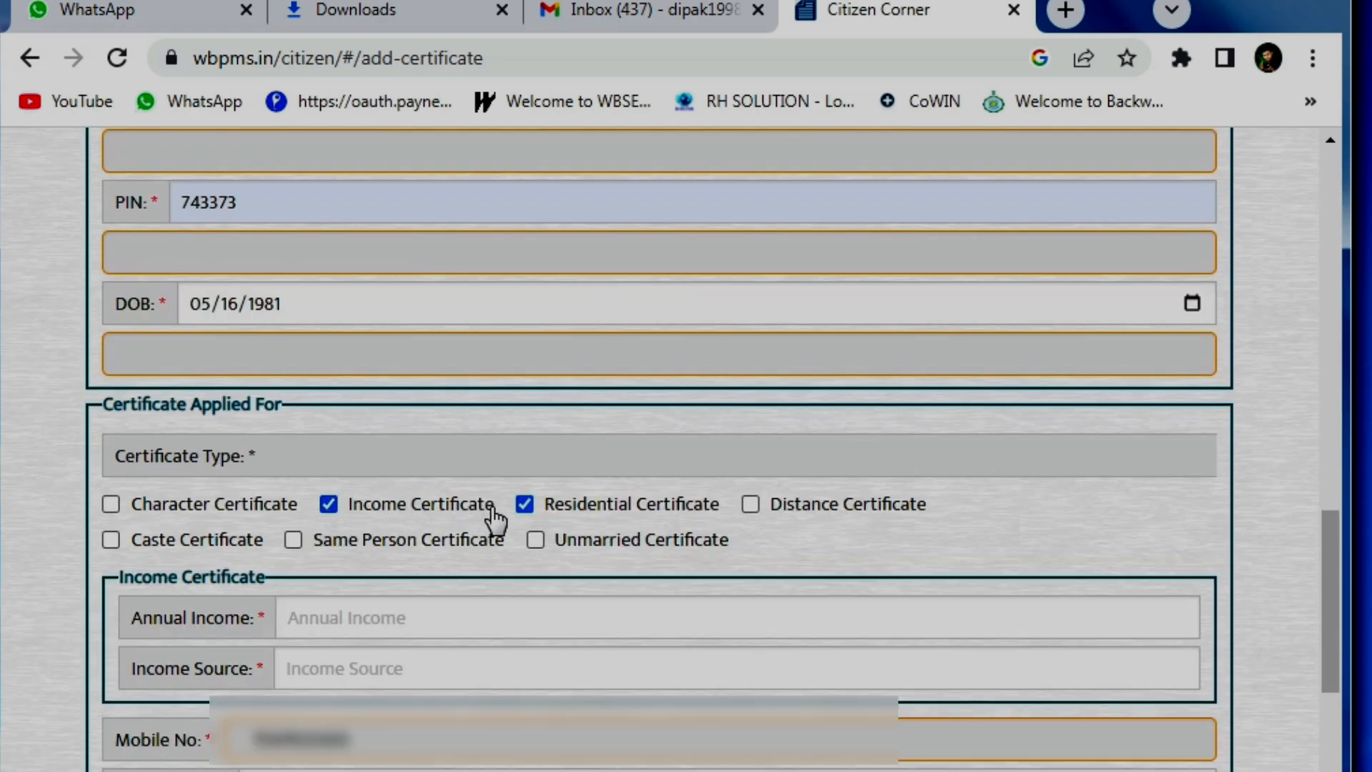
{"action": "left_click", "coordinate": [378, 616]}
{"action": "type", "text": "600"}
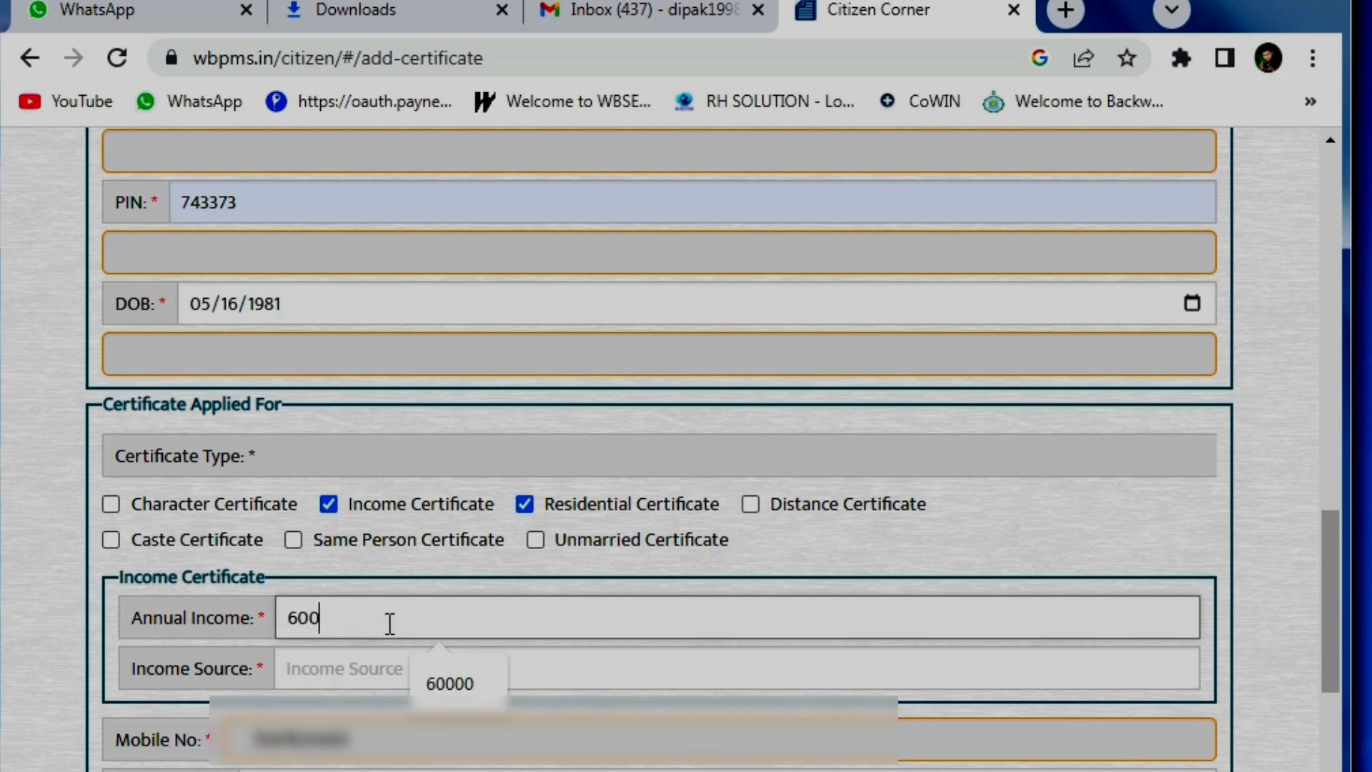
{"action": "type", "text": "00"}
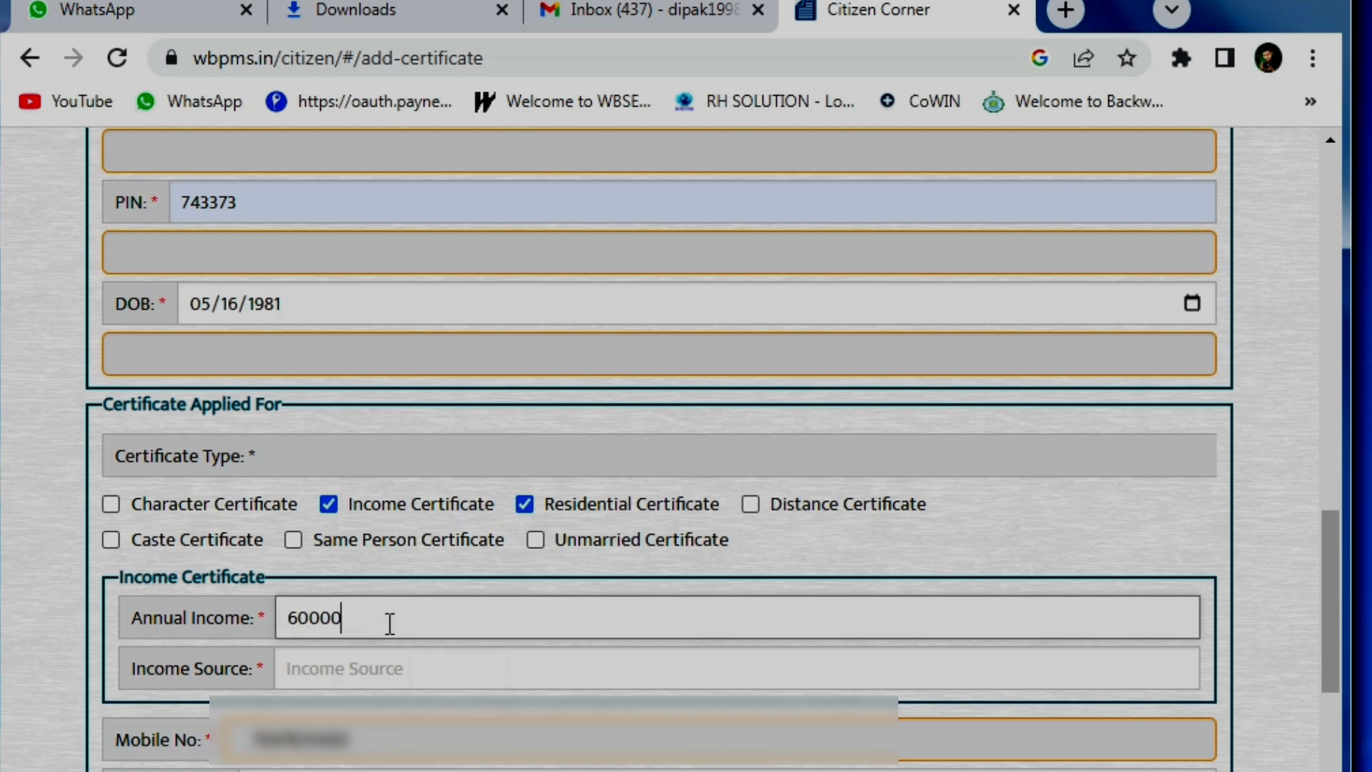
{"action": "left_click", "coordinate": [392, 667]}
{"action": "type", "text": "Cultivatio"}
{"action": "scroll", "coordinate": [366, 533], "scroll_direction": "down", "scroll_amount": 2}
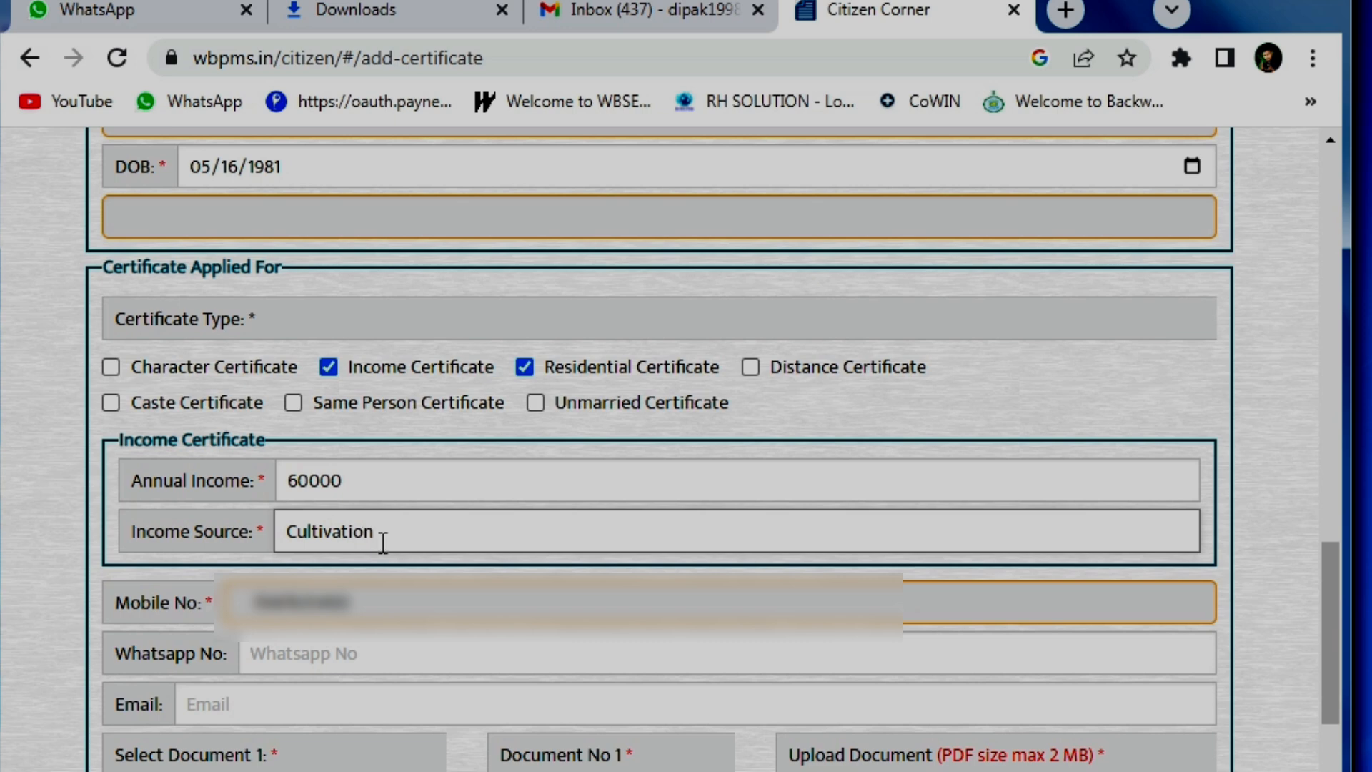
{"action": "left_click", "coordinate": [1216, 582]}
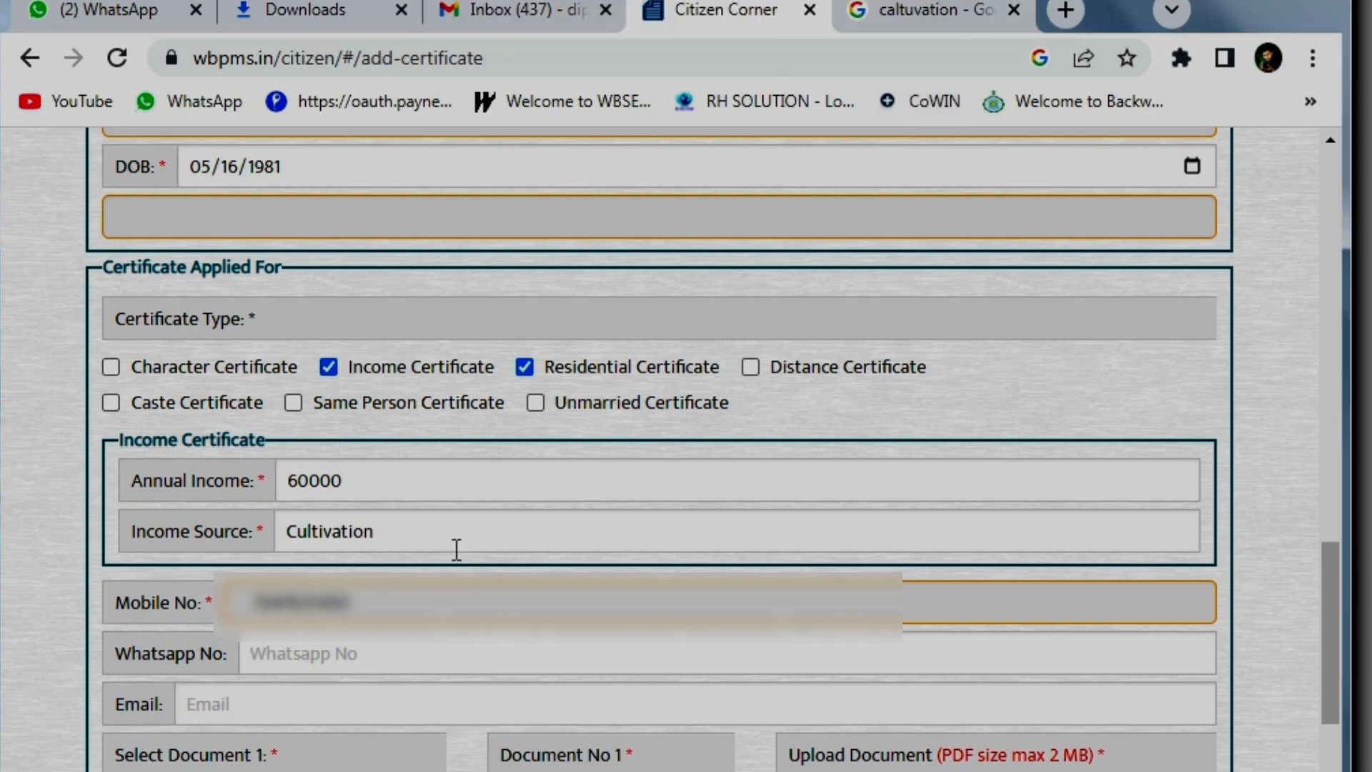
Step: Set Document 1 to Aadhaar Card, enter its number, and attach nasir adhar.jpg
{"action": "scroll", "coordinate": [443, 600], "scroll_direction": "down", "scroll_amount": 2}
{"action": "scroll", "coordinate": [418, 614], "scroll_direction": "down", "scroll_amount": 2}
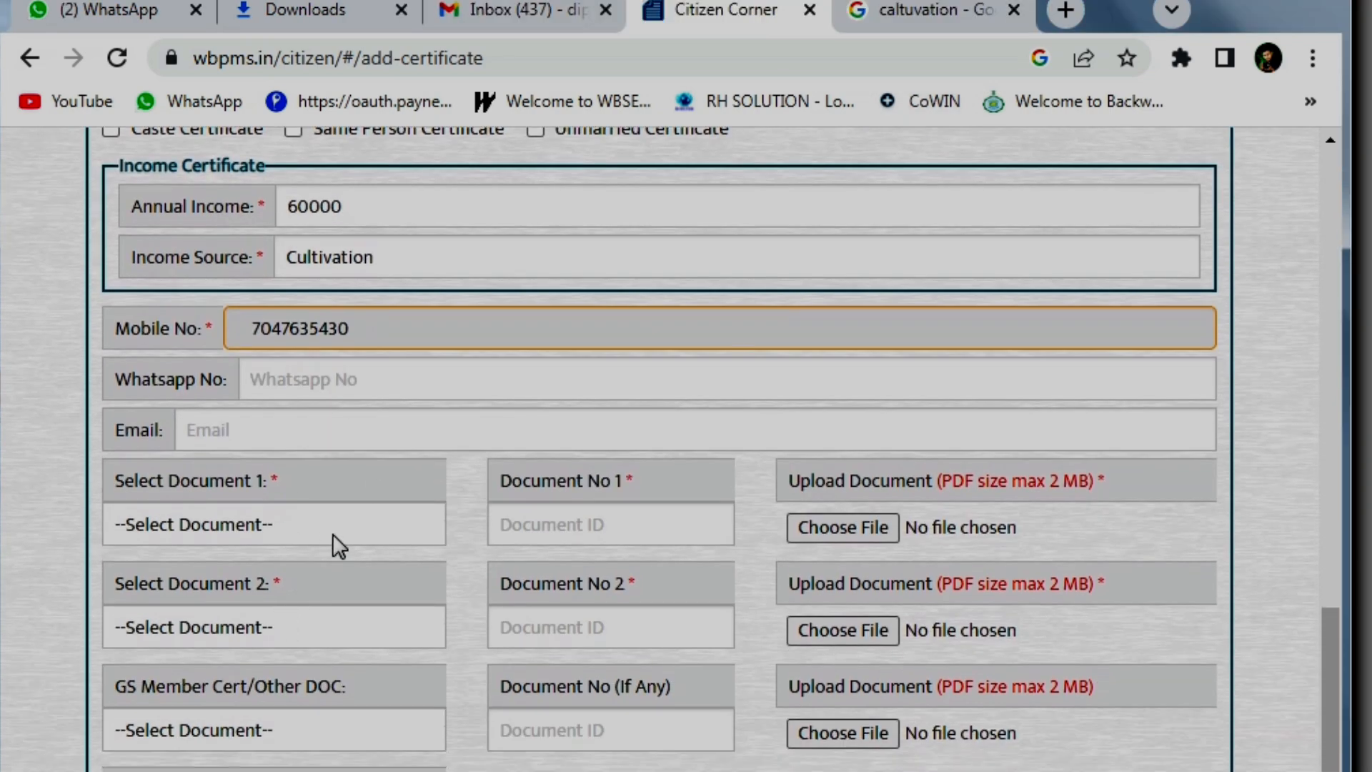
{"action": "left_click", "coordinate": [316, 533]}
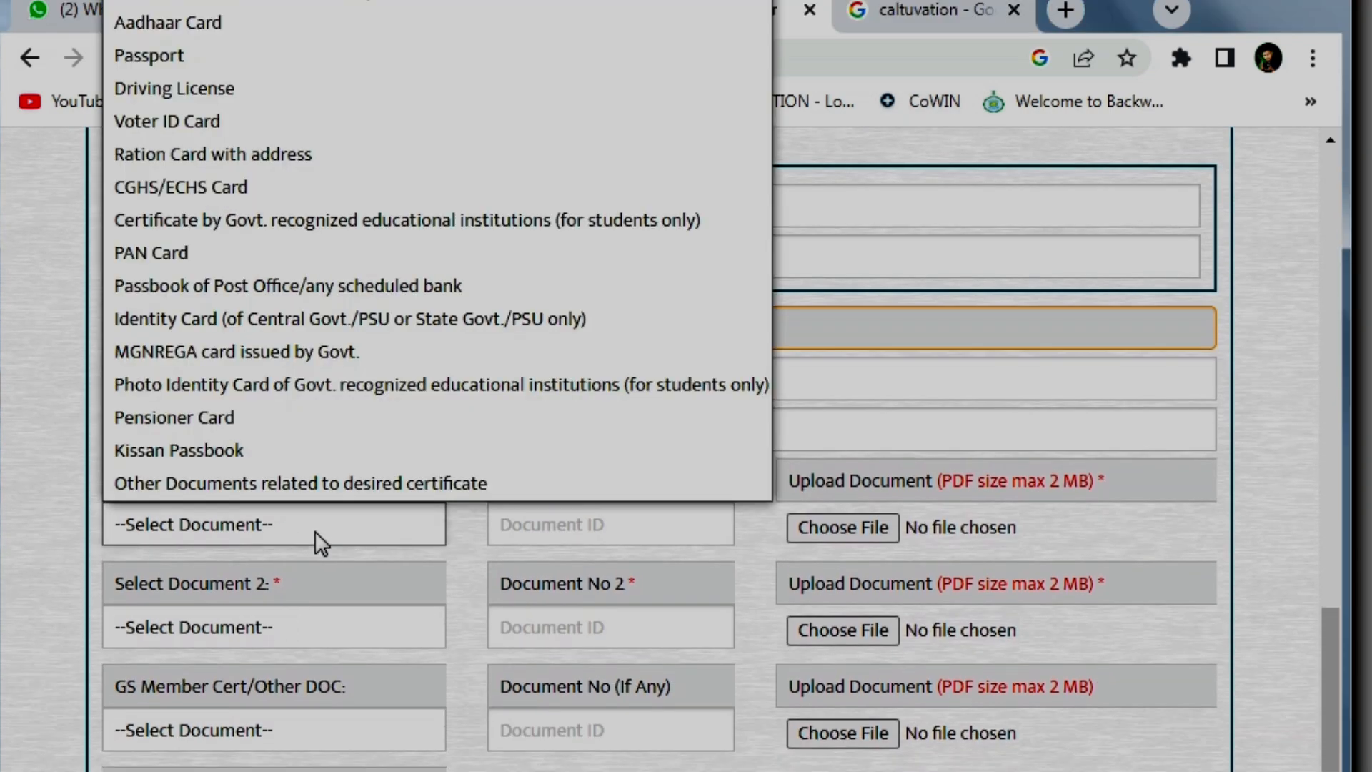
{"action": "left_click", "coordinate": [178, 24]}
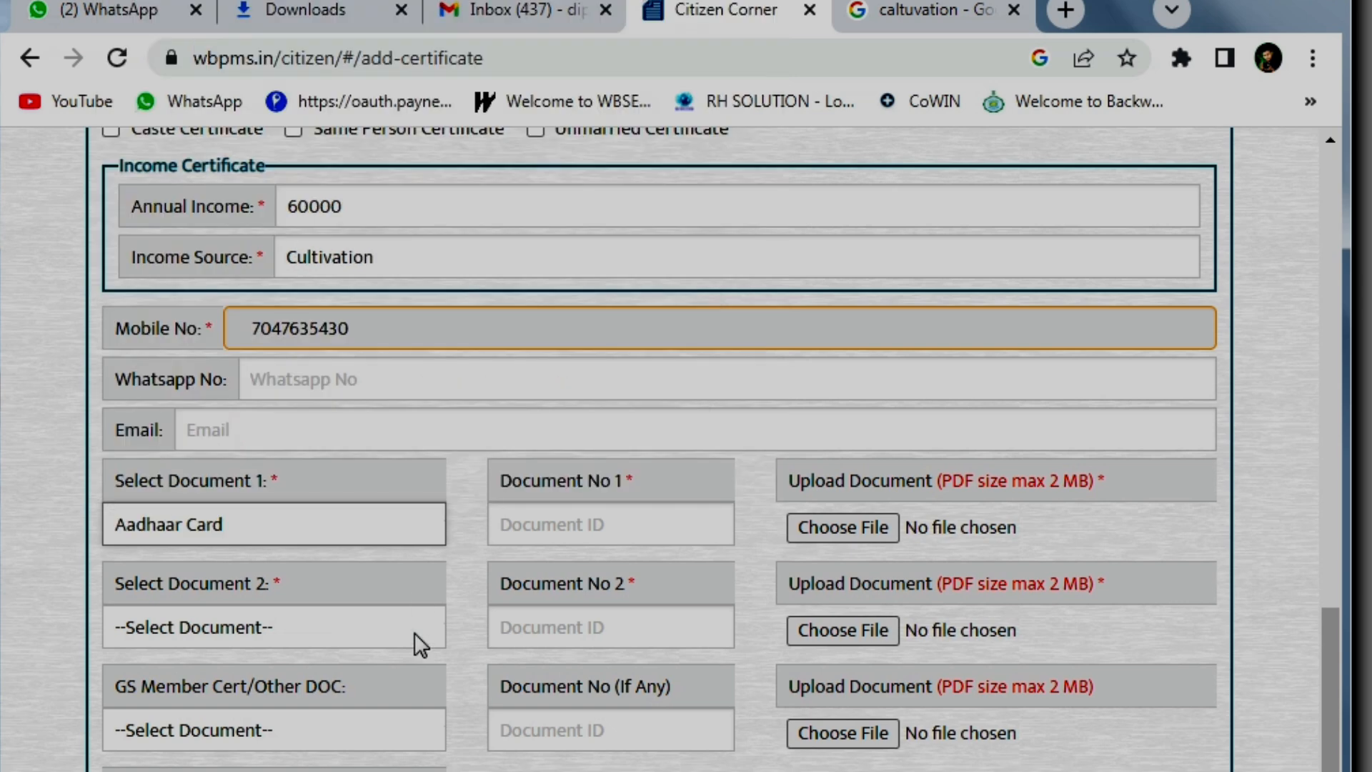
{"action": "left_click", "coordinate": [561, 533]}
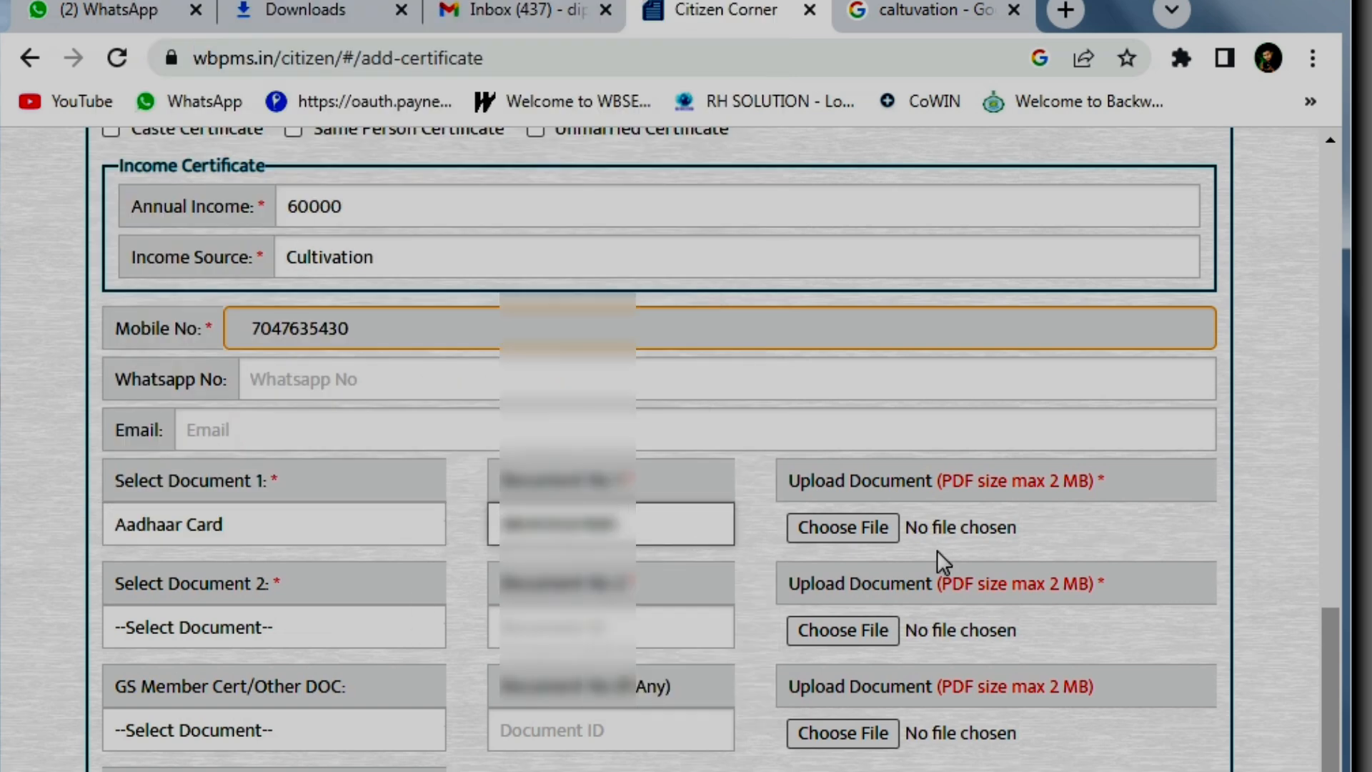
{"action": "left_click", "coordinate": [837, 517]}
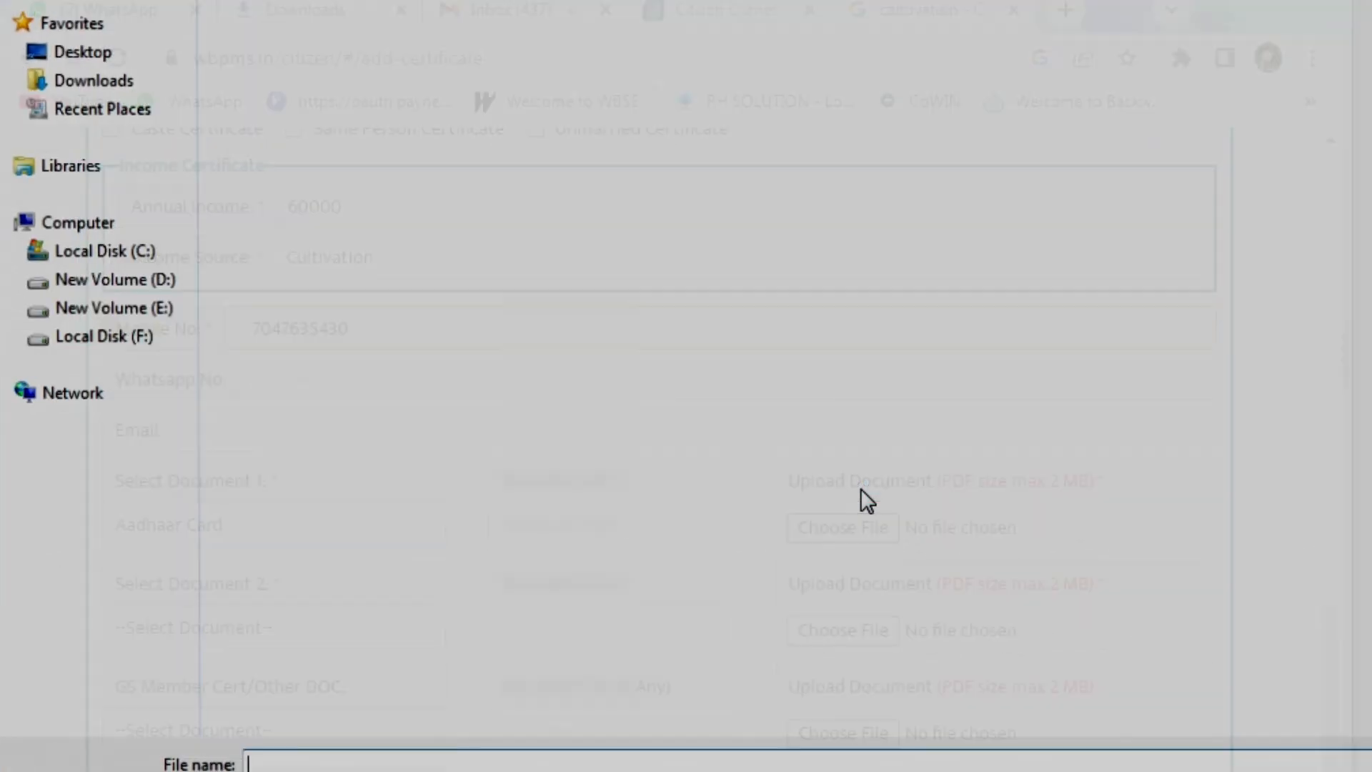
{"action": "type", "text": "na"}
{"action": "key", "text": "Down"}
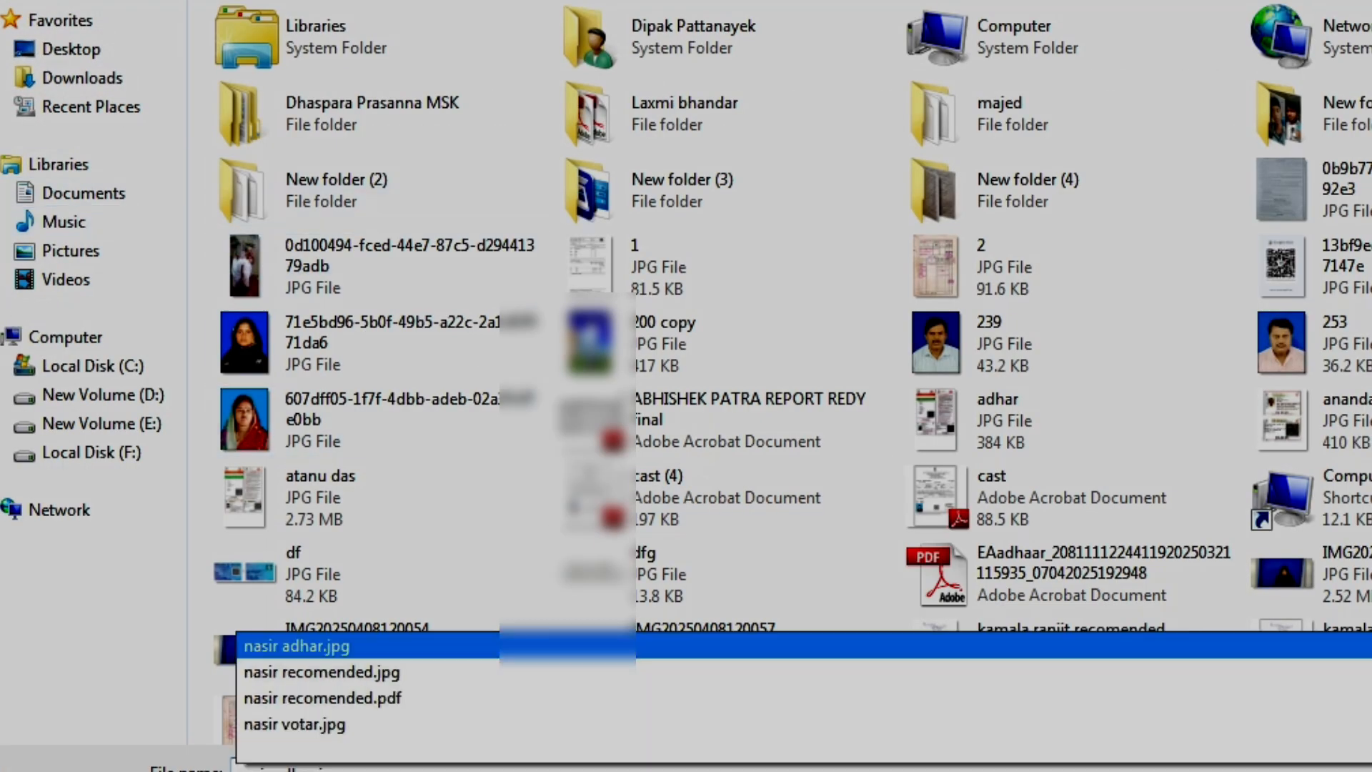
{"action": "key", "text": "Return"}
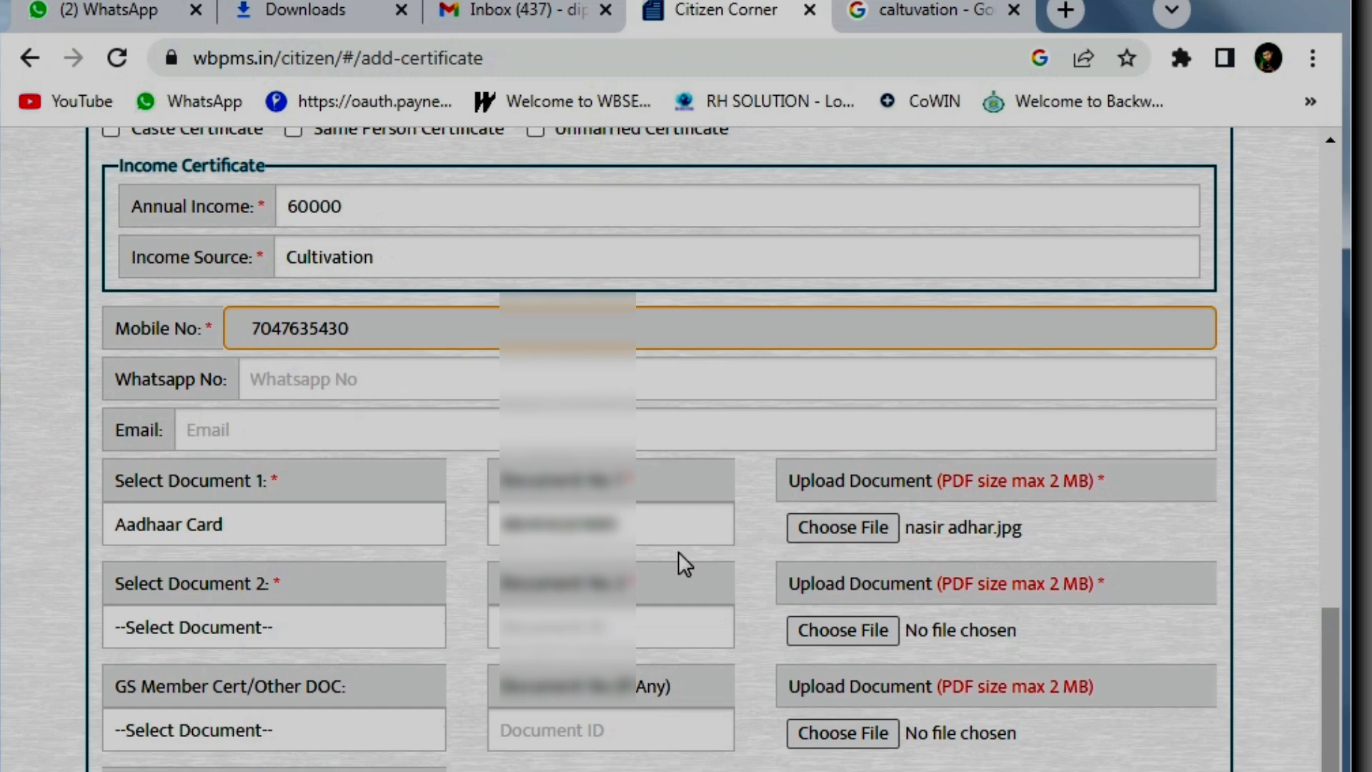
{"action": "scroll", "coordinate": [679, 561], "scroll_direction": "down", "scroll_amount": 2}
Step: Set Document 2 to Voter ID Card, enter its number, and attach nasir votar.jpg
{"action": "left_click", "coordinate": [219, 511]}
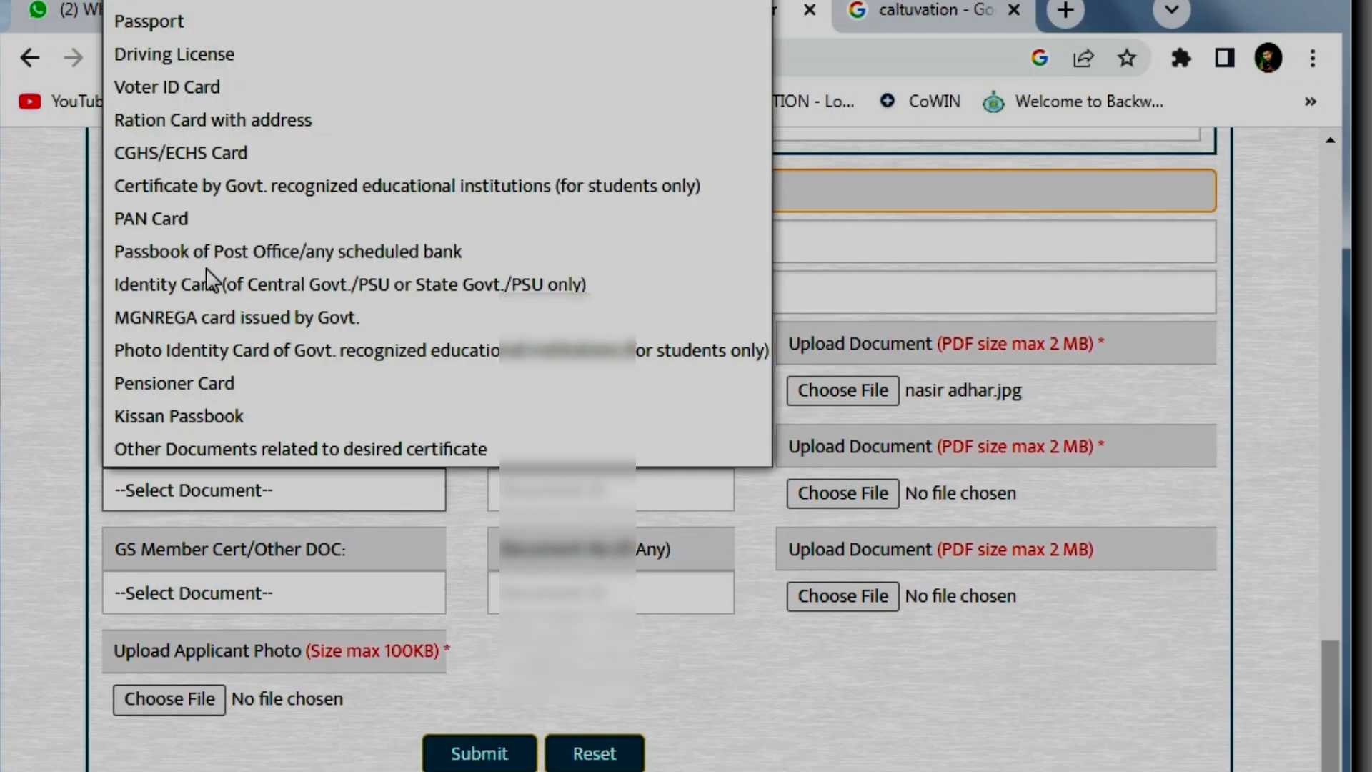
{"action": "left_click", "coordinate": [200, 86]}
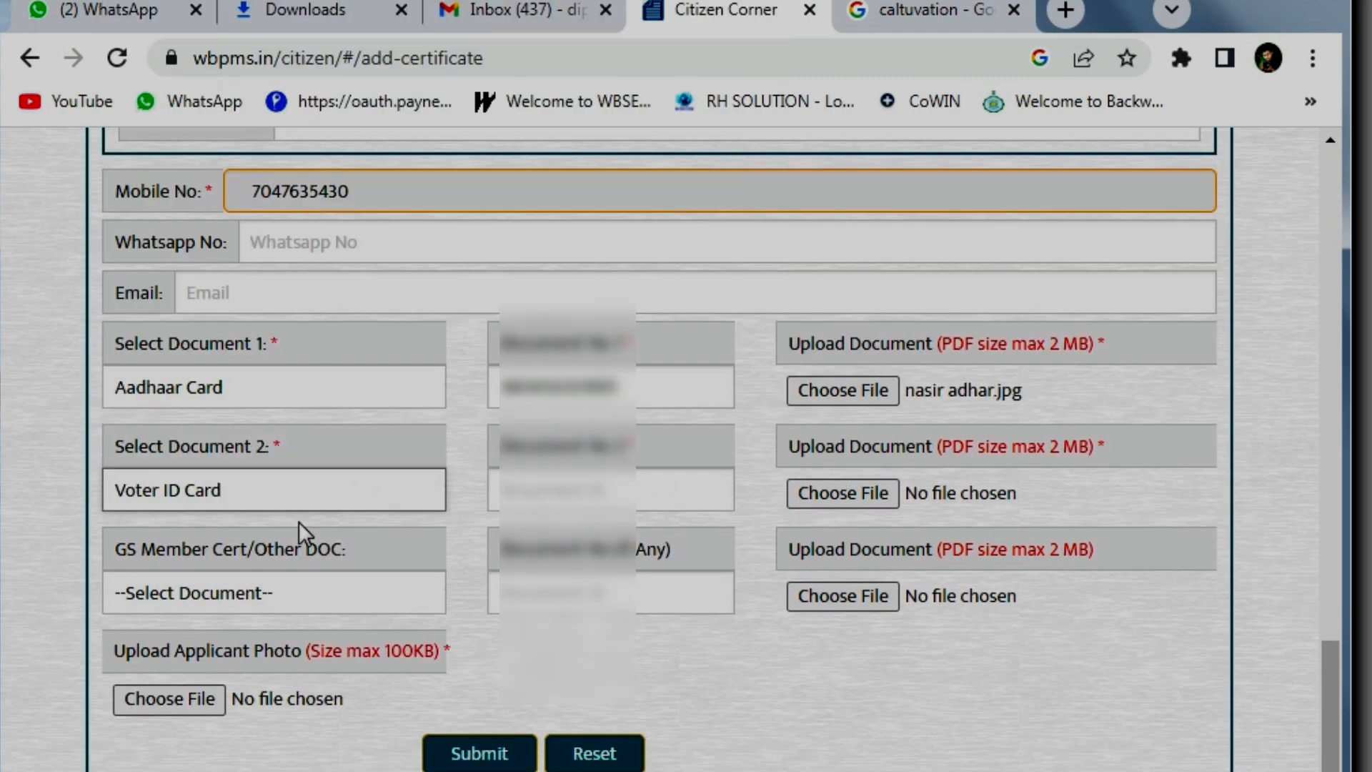
{"action": "left_click", "coordinate": [586, 481]}
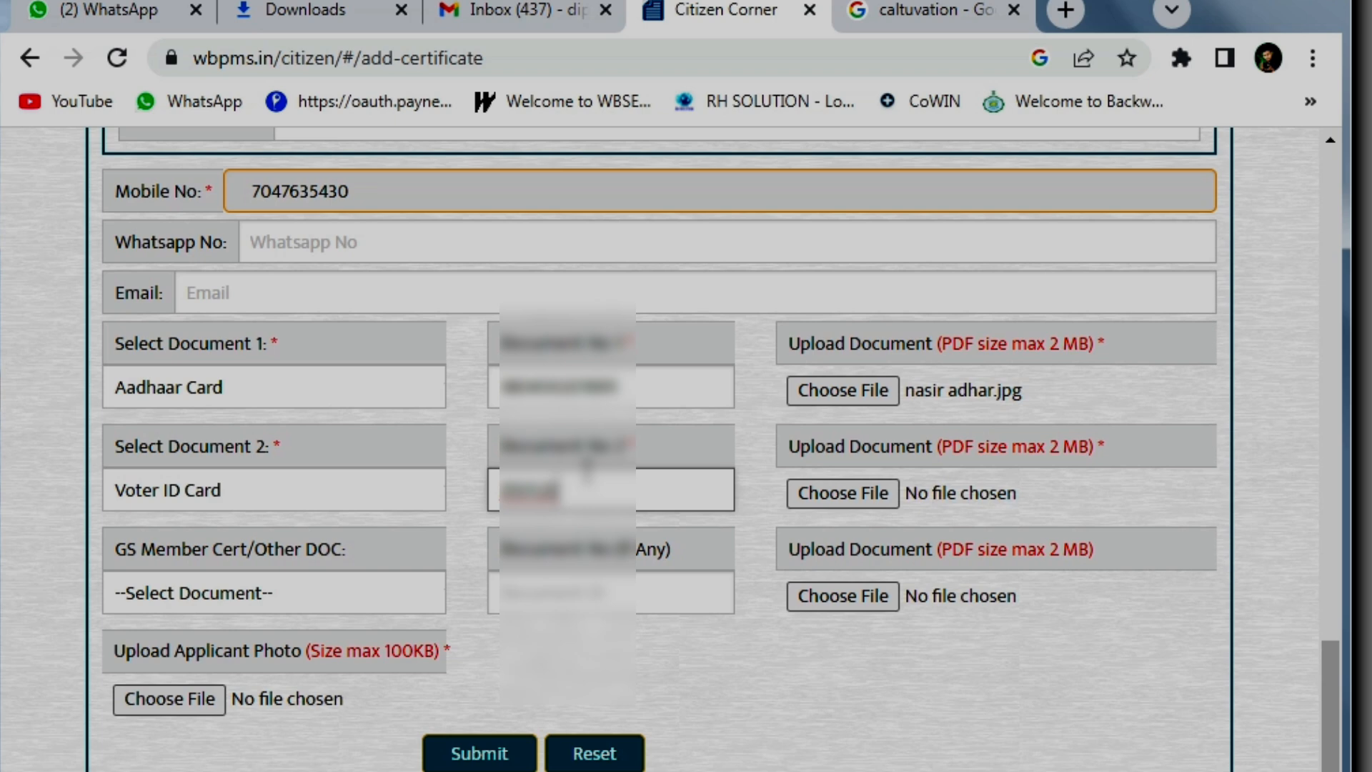
{"action": "type", "text": "0"}
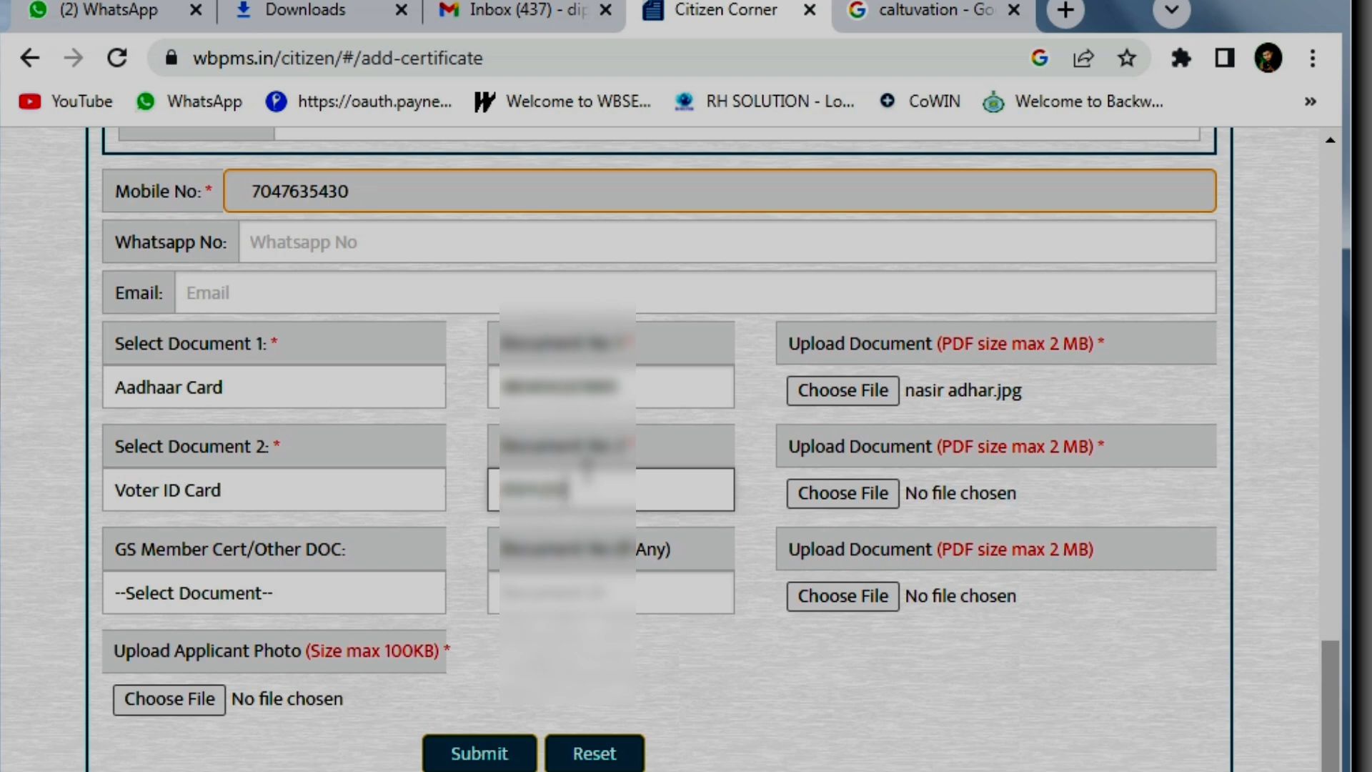
{"action": "type", "text": "00"}
{"action": "left_click", "coordinate": [869, 495]}
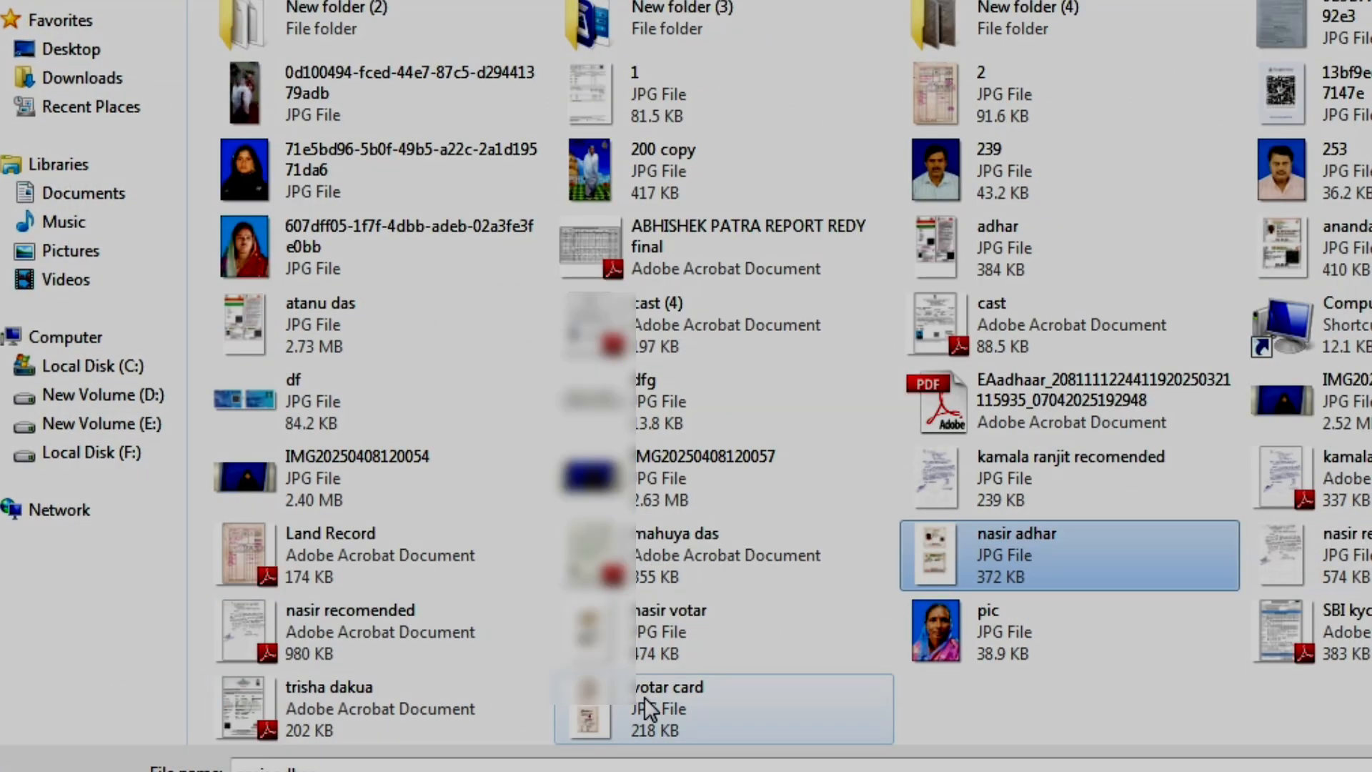
{"action": "left_click", "coordinate": [701, 641]}
{"action": "double_click", "coordinate": [693, 633]}
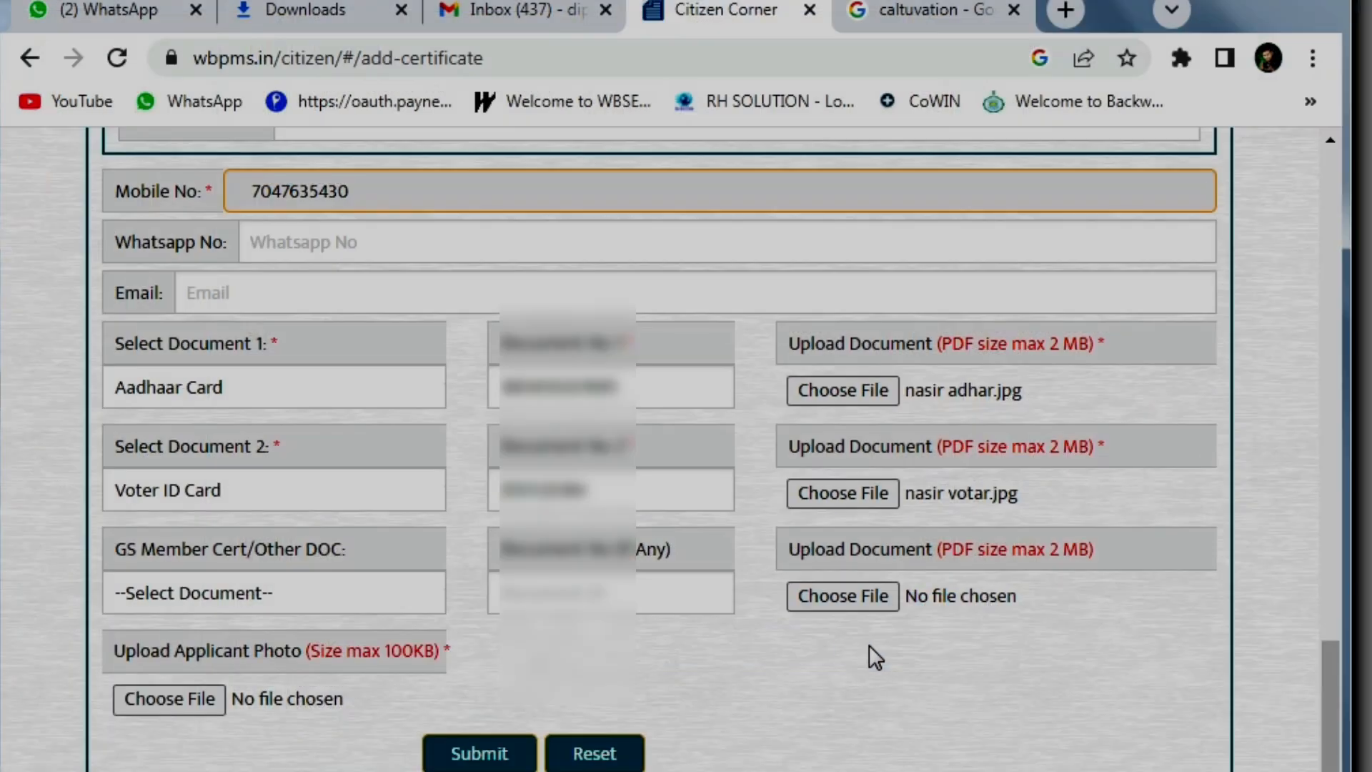
Step: Choose GS Member Certificate as the additional document and attach nasir recomended.pdf
{"action": "left_click", "coordinate": [277, 594]}
{"action": "left_click", "coordinate": [236, 665]}
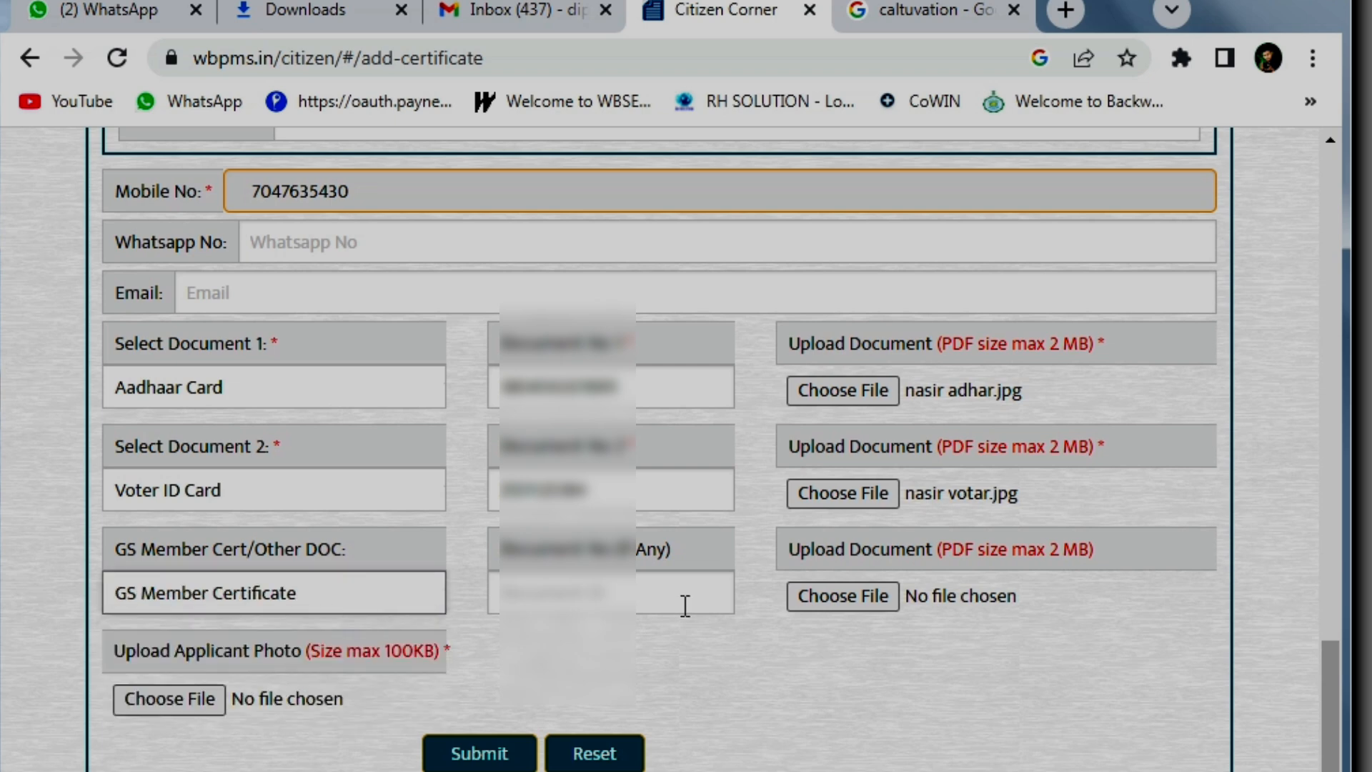
{"action": "left_click", "coordinate": [840, 598]}
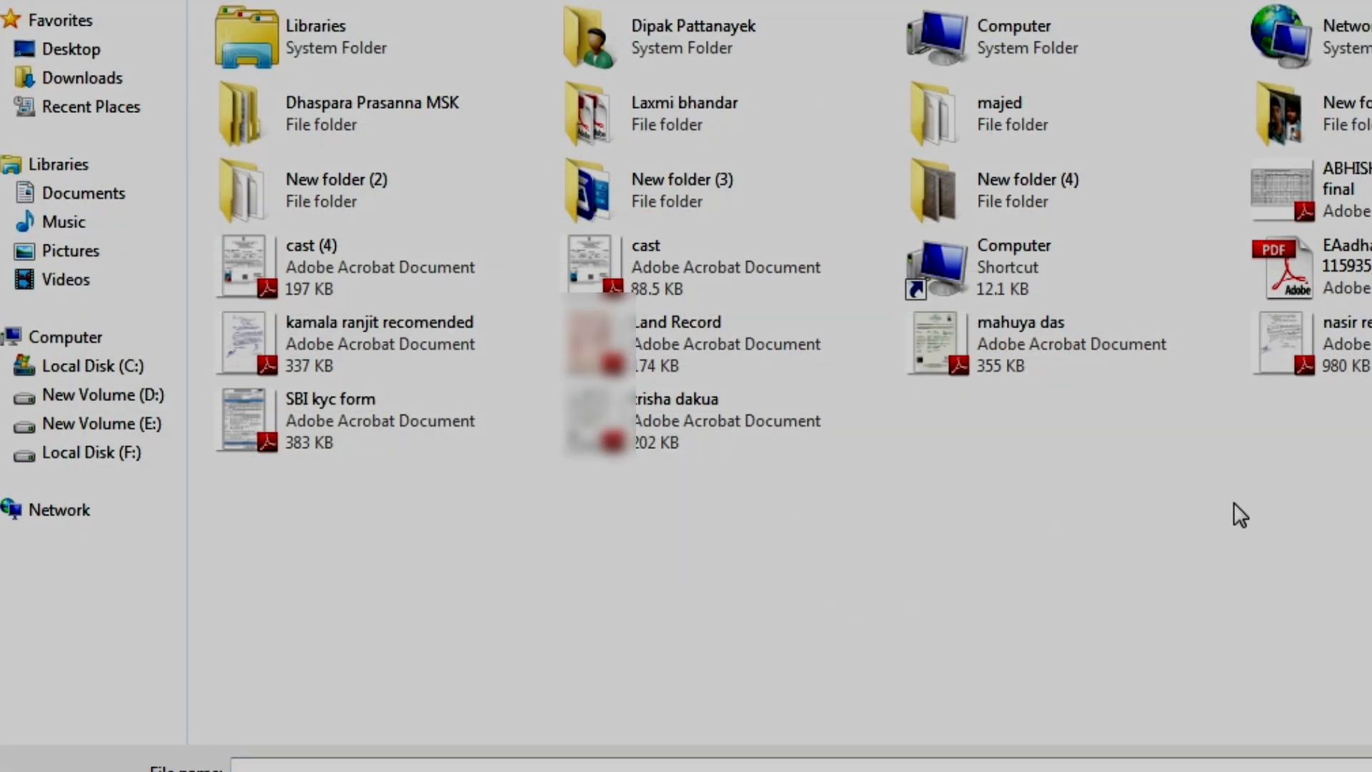
{"action": "left_click", "coordinate": [1283, 343]}
{"action": "double_click", "coordinate": [1361, 350]}
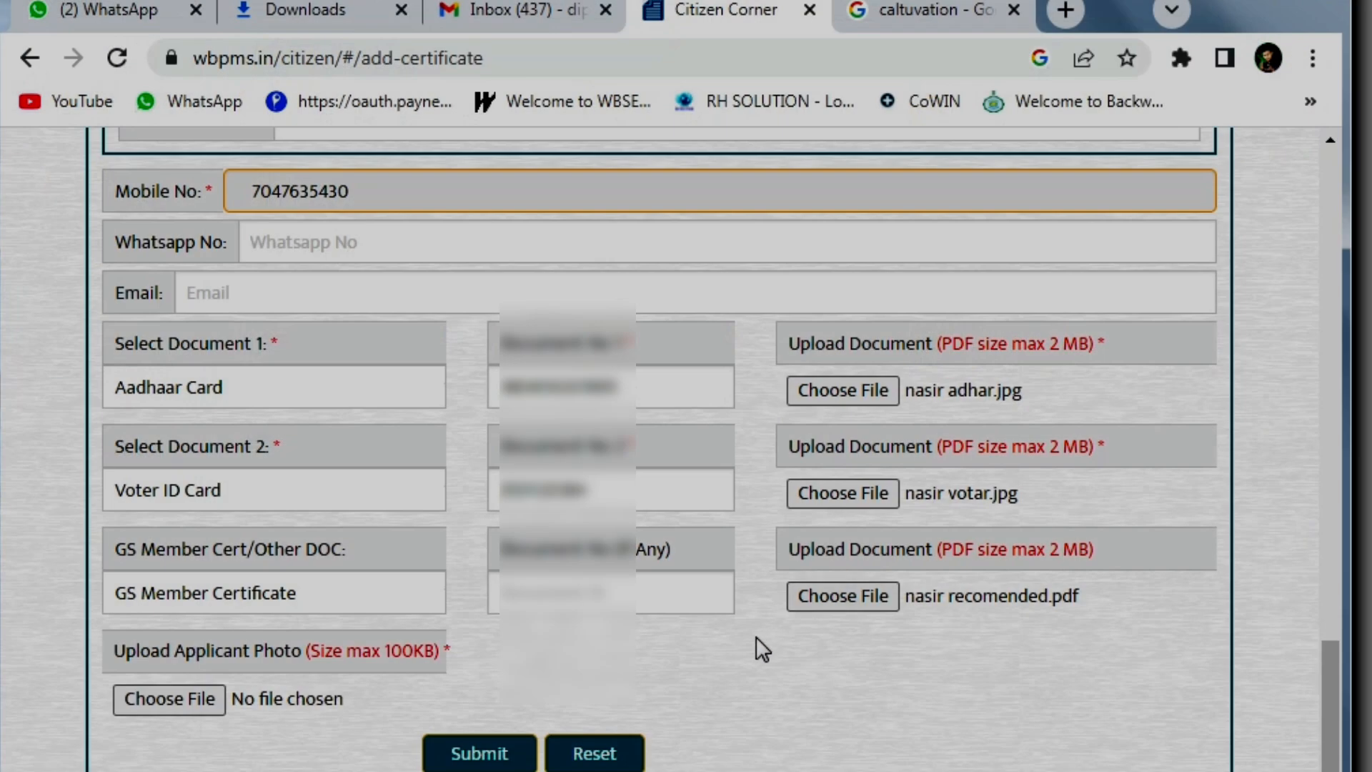
Step: Upload 253.jpg as the applicant photo
{"action": "scroll", "coordinate": [756, 644], "scroll_direction": "down", "scroll_amount": 2}
{"action": "left_click", "coordinate": [169, 561]}
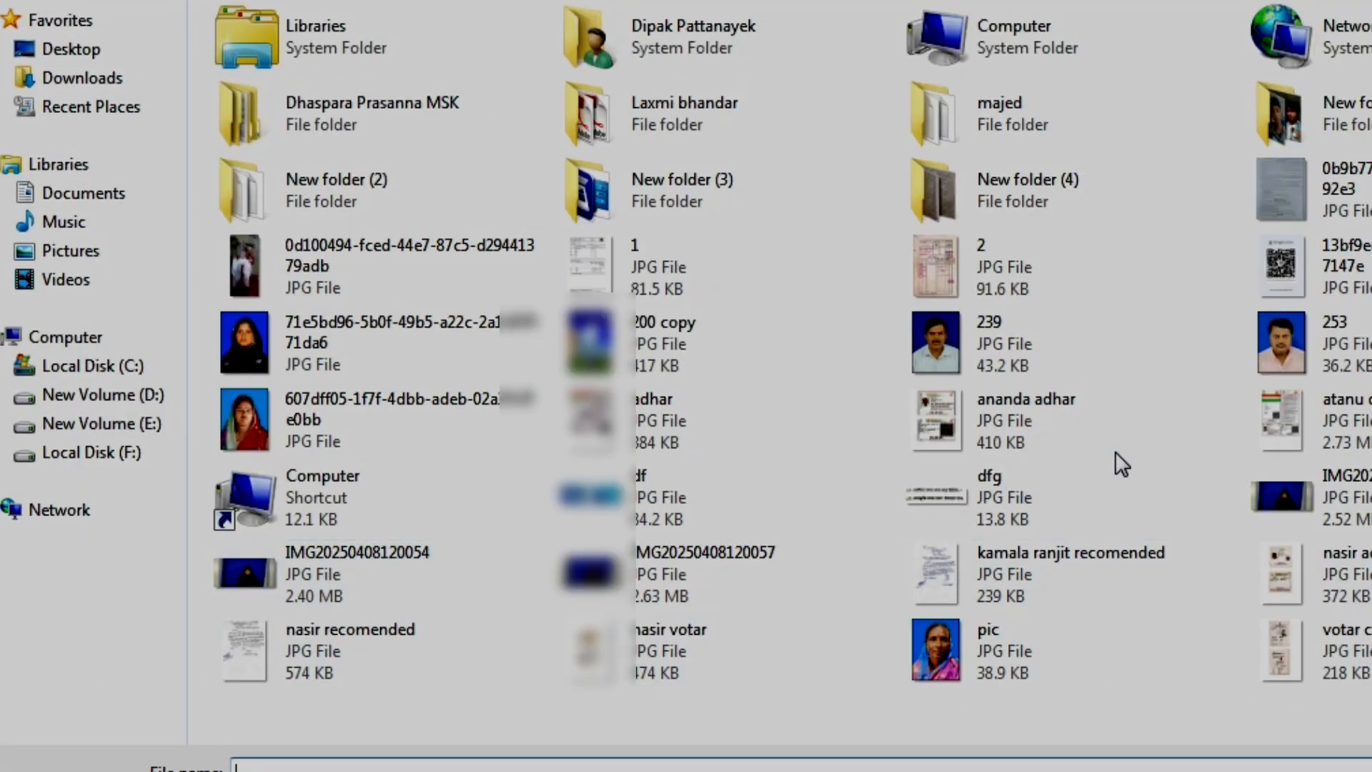
{"action": "double_click", "coordinate": [1330, 364]}
{"action": "scroll", "coordinate": [671, 597], "scroll_direction": "down", "scroll_amount": 1}
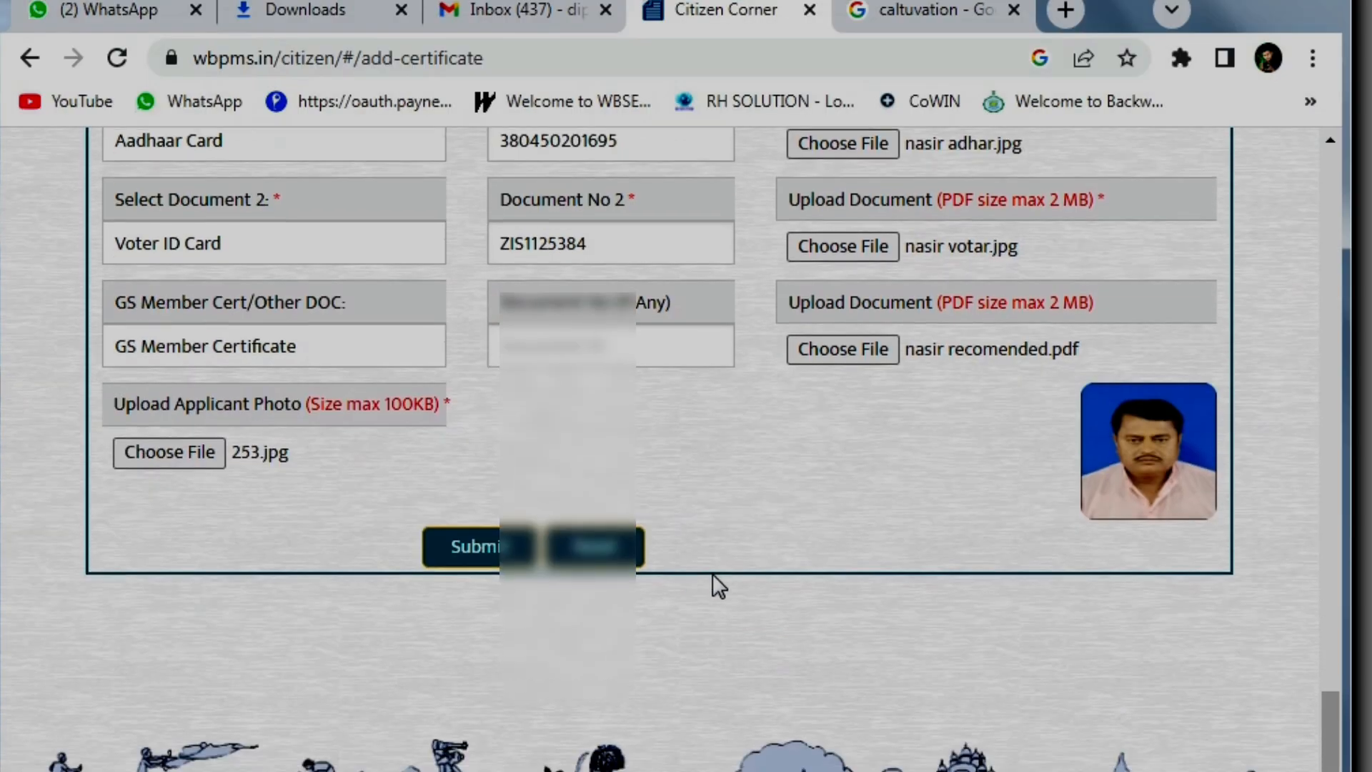
{"action": "scroll", "coordinate": [713, 581], "scroll_direction": "up", "scroll_amount": 2}
Step: Review the filled form and submit the Residential and Income Certificate application
{"action": "scroll", "coordinate": [826, 554], "scroll_direction": "up", "scroll_amount": 15}
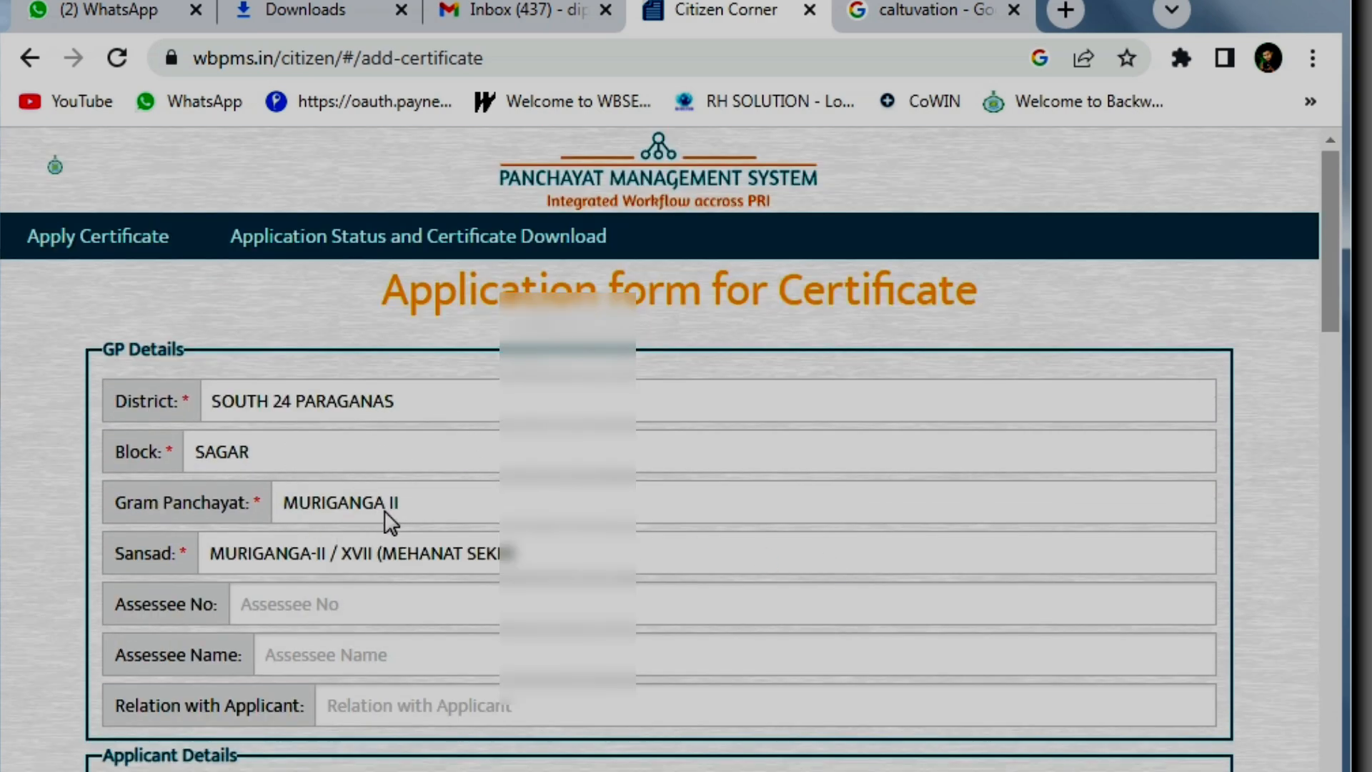
{"action": "scroll", "coordinate": [385, 510], "scroll_direction": "down", "scroll_amount": 7}
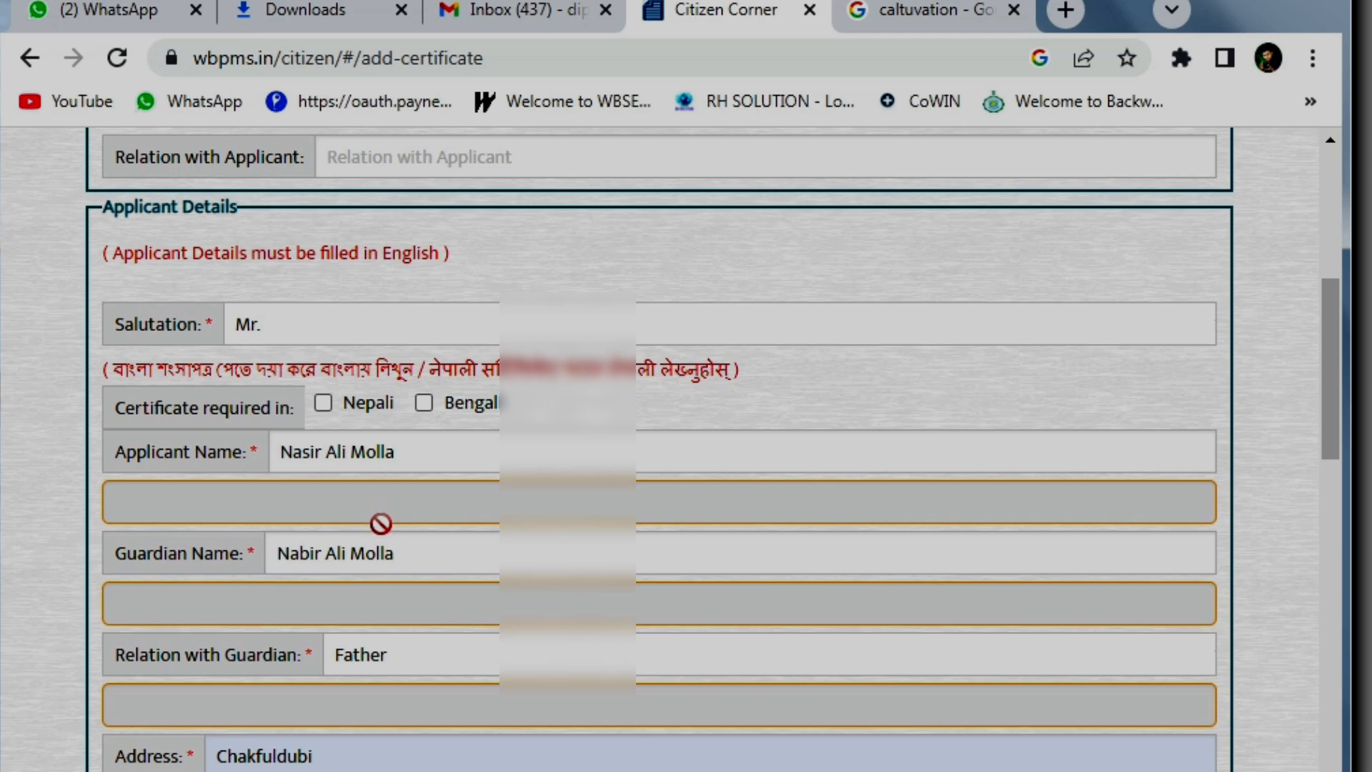
{"action": "scroll", "coordinate": [381, 523], "scroll_direction": "down", "scroll_amount": 10}
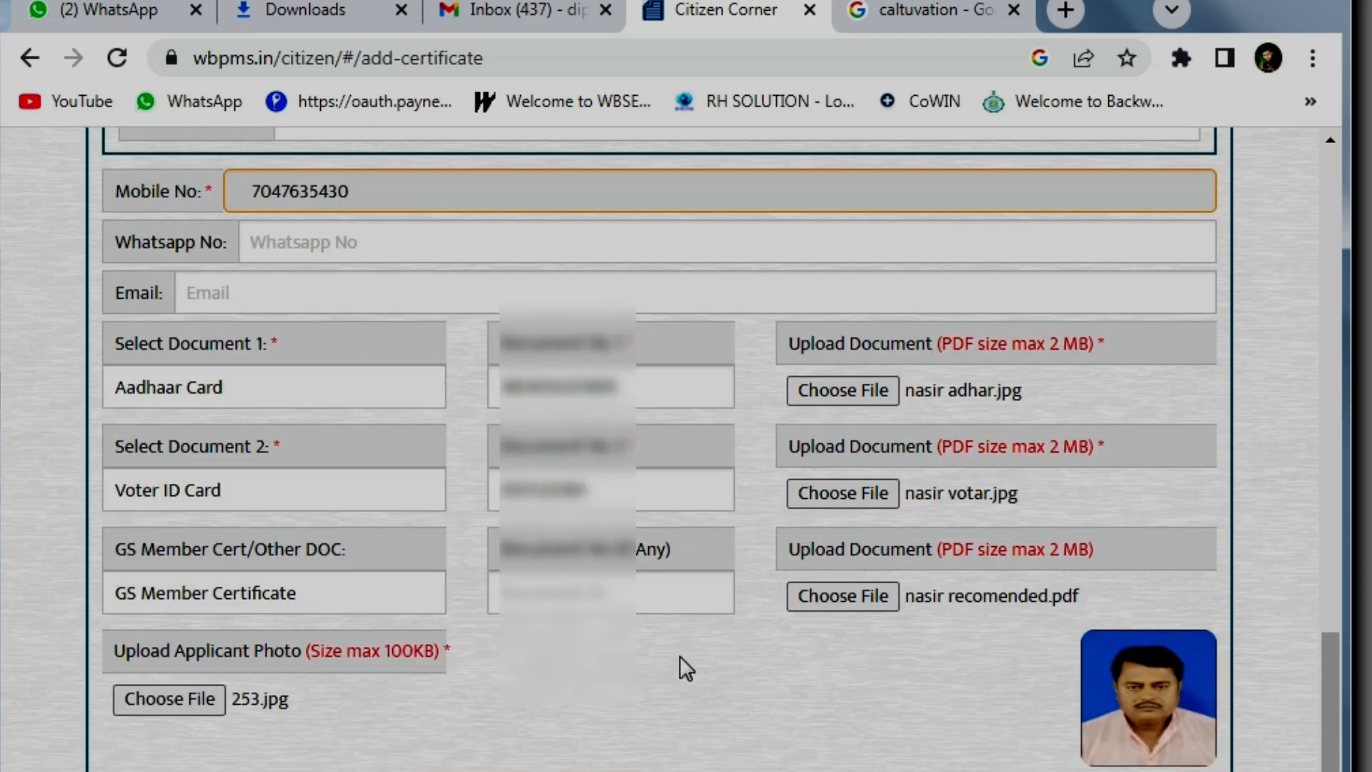
{"action": "scroll", "coordinate": [679, 654], "scroll_direction": "down", "scroll_amount": 2}
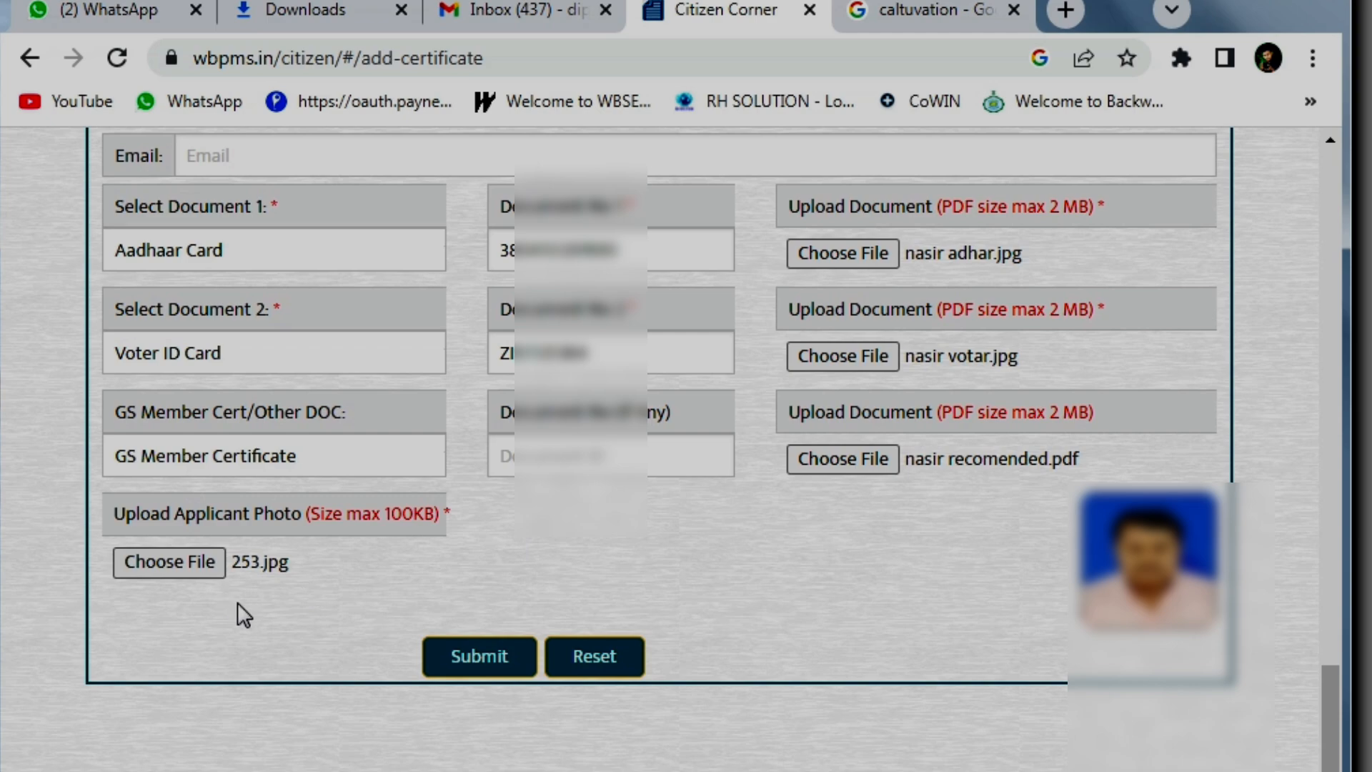
{"action": "scroll", "coordinate": [352, 433], "scroll_direction": "up", "scroll_amount": 2}
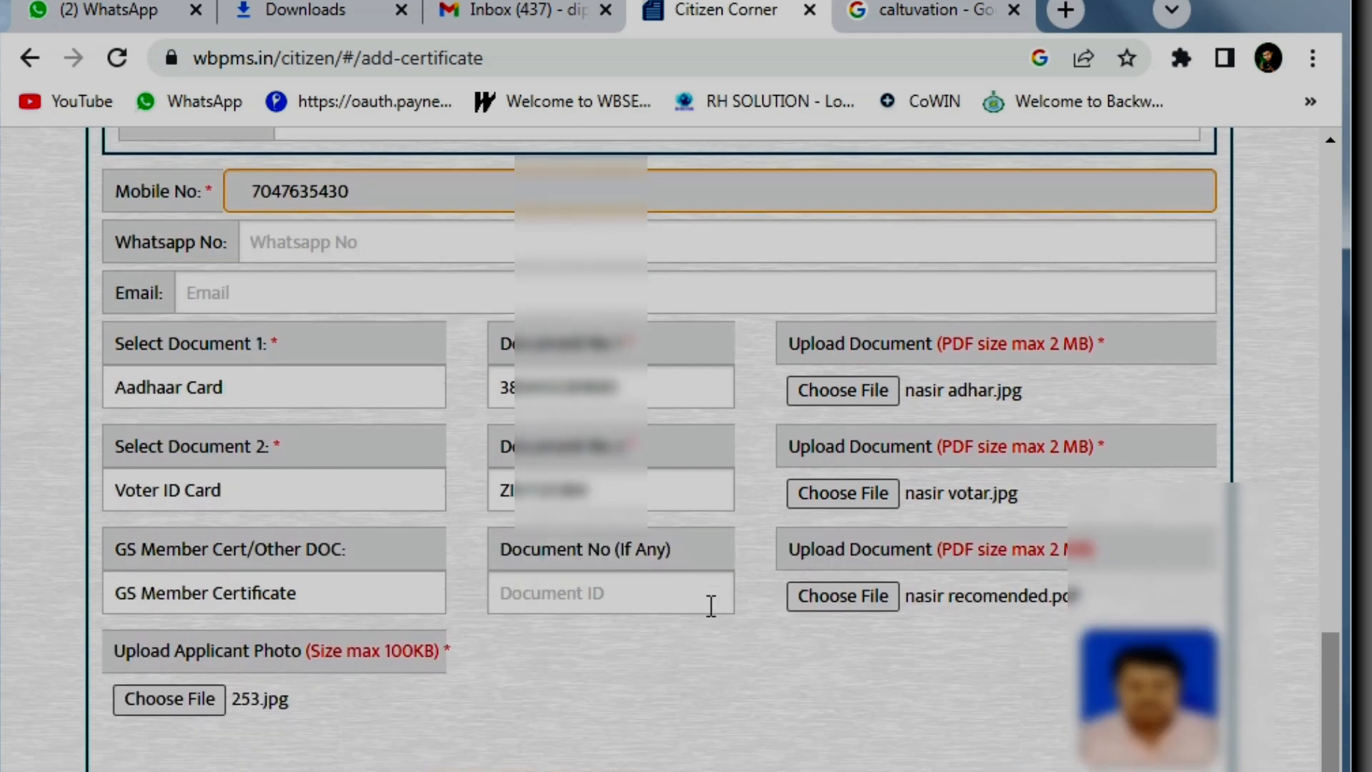
{"action": "scroll", "coordinate": [711, 607], "scroll_direction": "down", "scroll_amount": 2}
{"action": "left_click", "coordinate": [451, 666]}
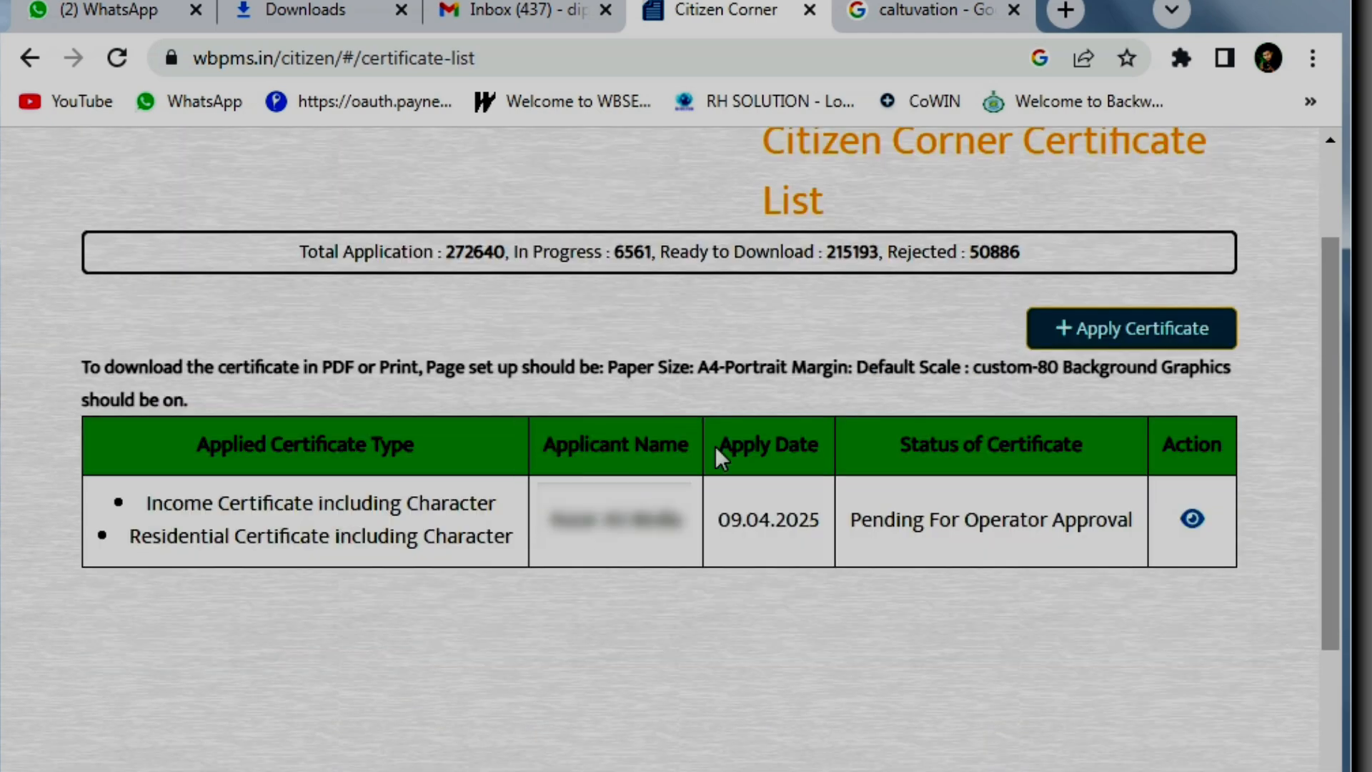